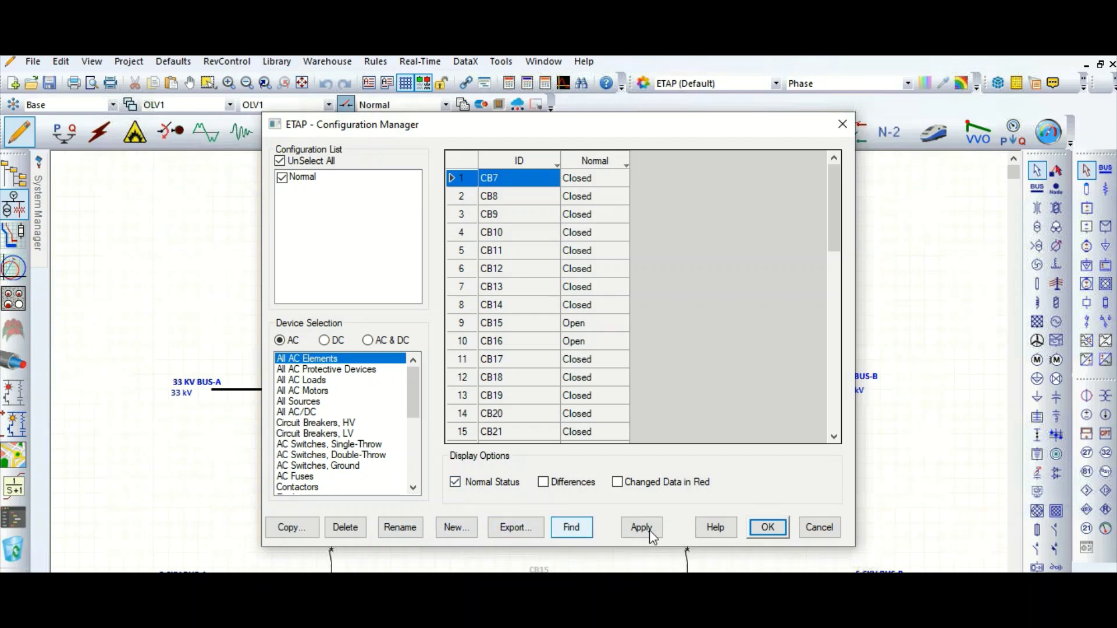
Create a new configuration named DF_Config and accept the changes in the Configuration Manager.
left_click(456, 528)
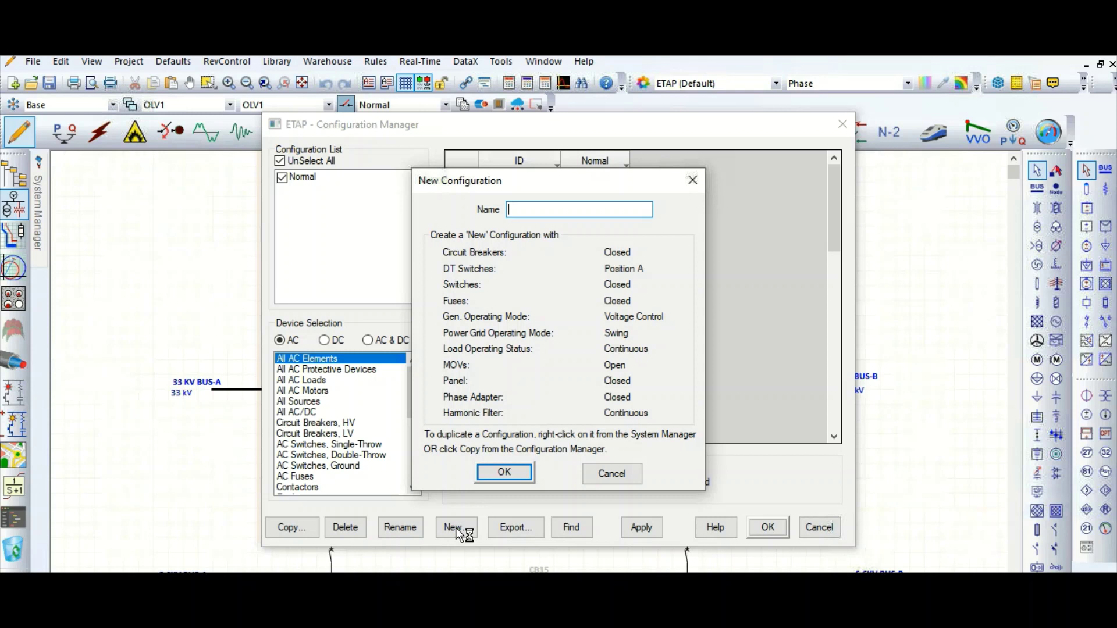
key("Caps_Lock")
type("D")
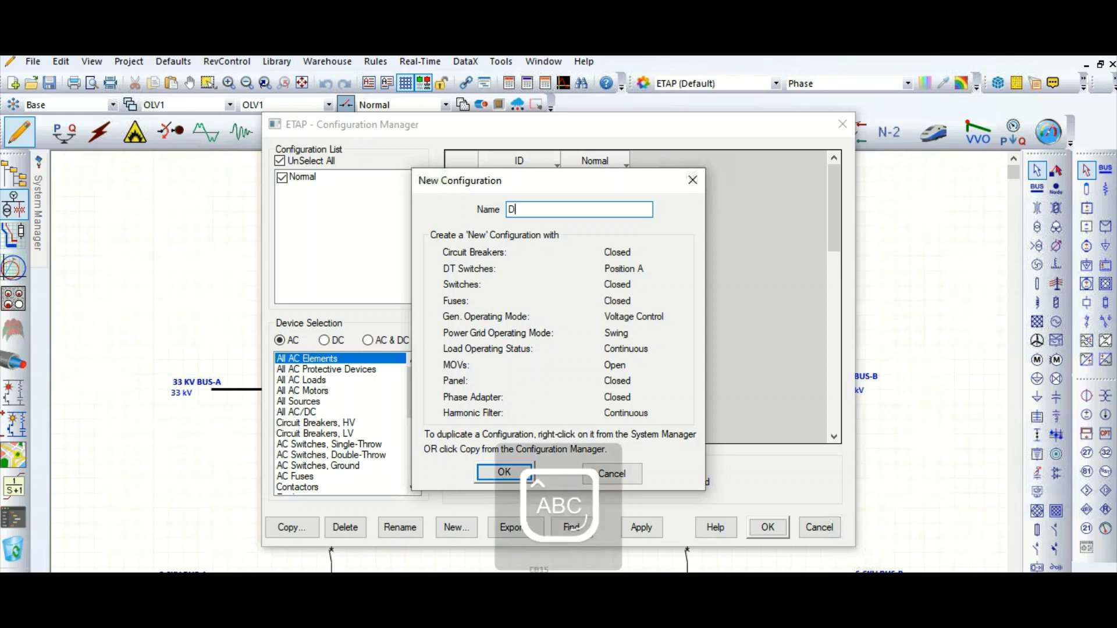
type("F")
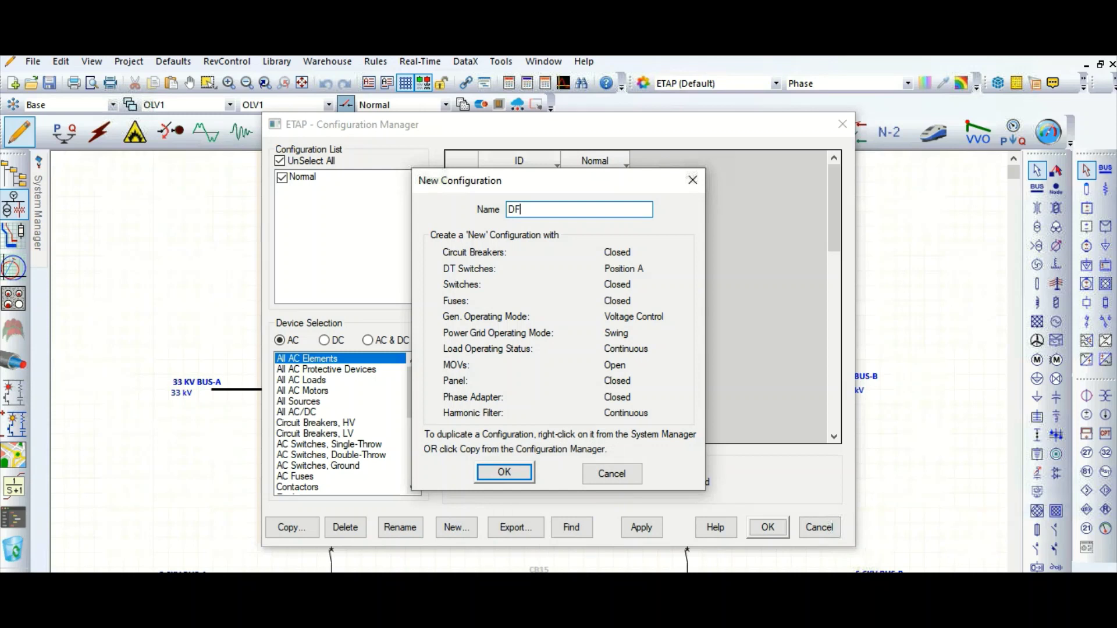
type("_")
key("Caps_Lock")
type("N")
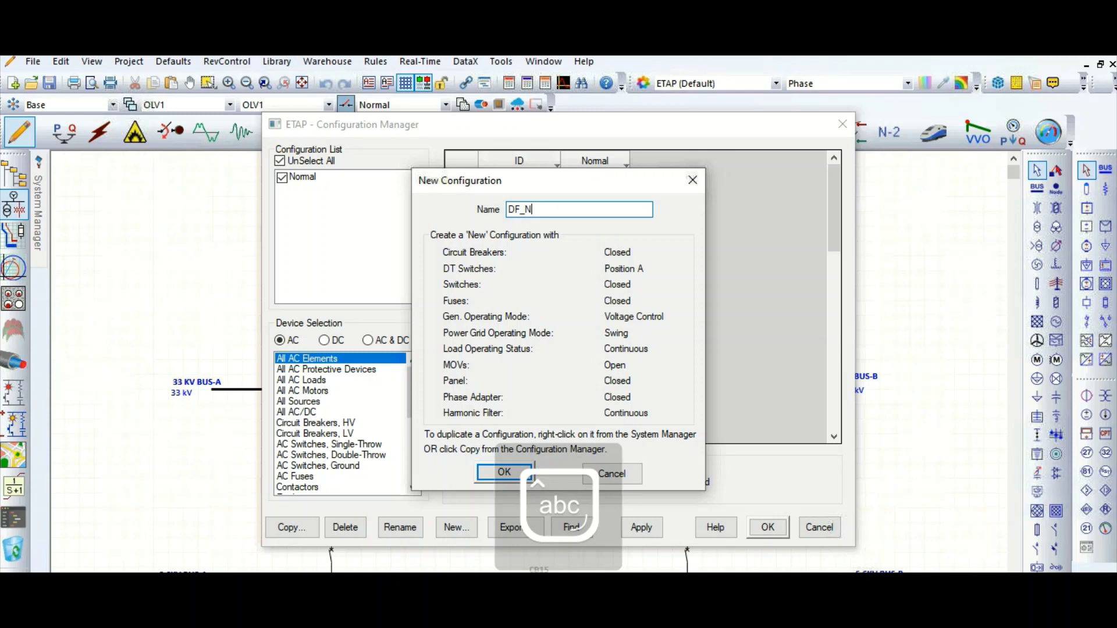
key("BackSpace")
key("Caps_Lock")
key("Caps_Lock")
type("Con")
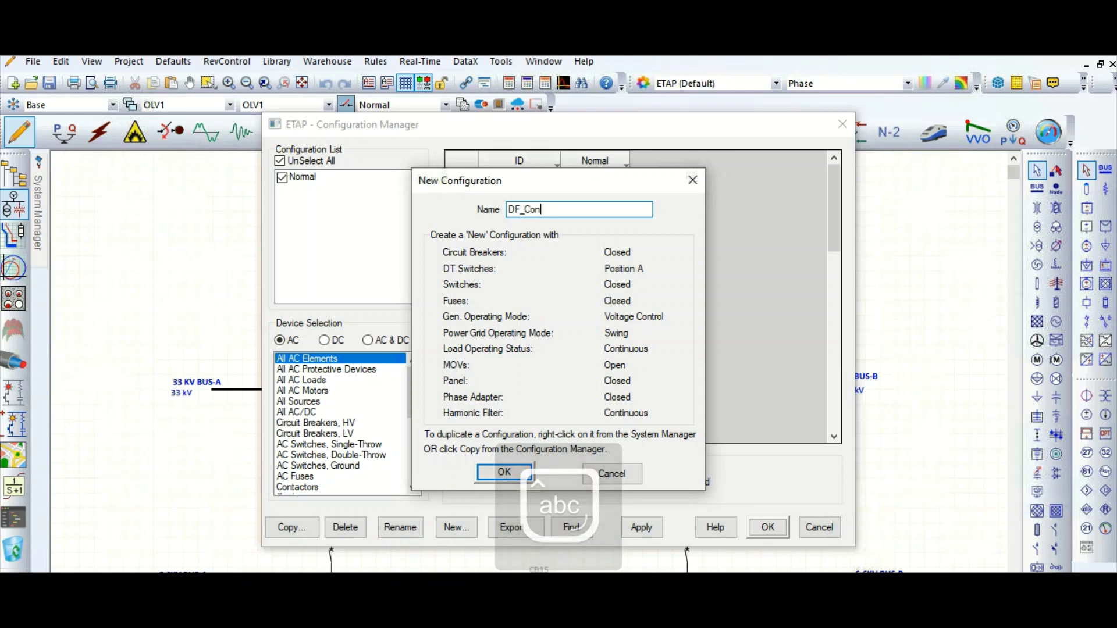
type("fig")
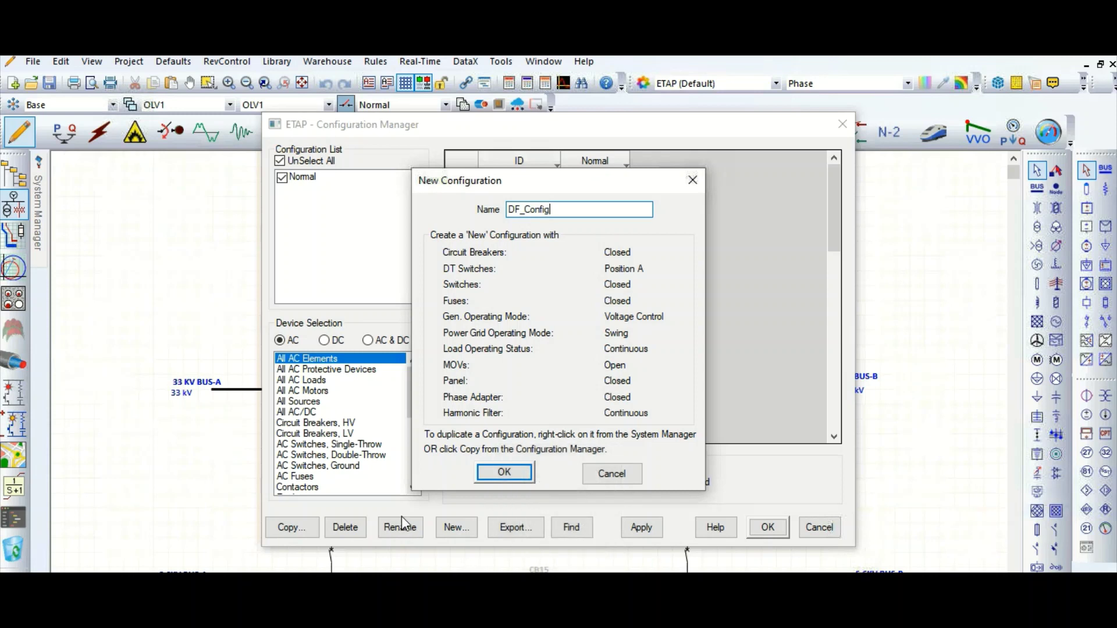
left_click(504, 474)
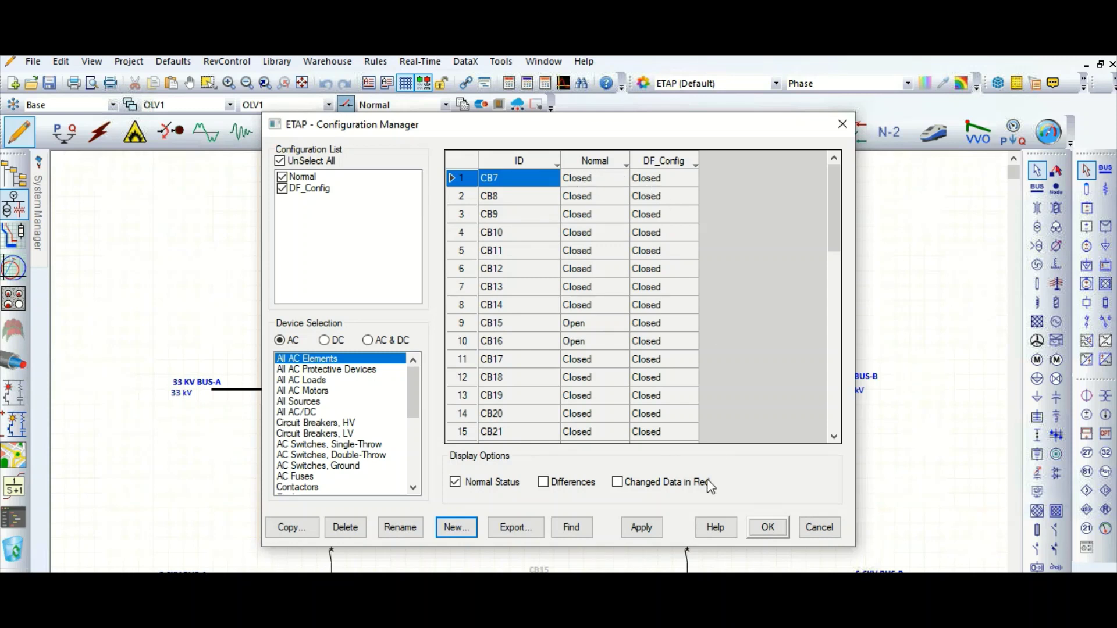
left_click(768, 528)
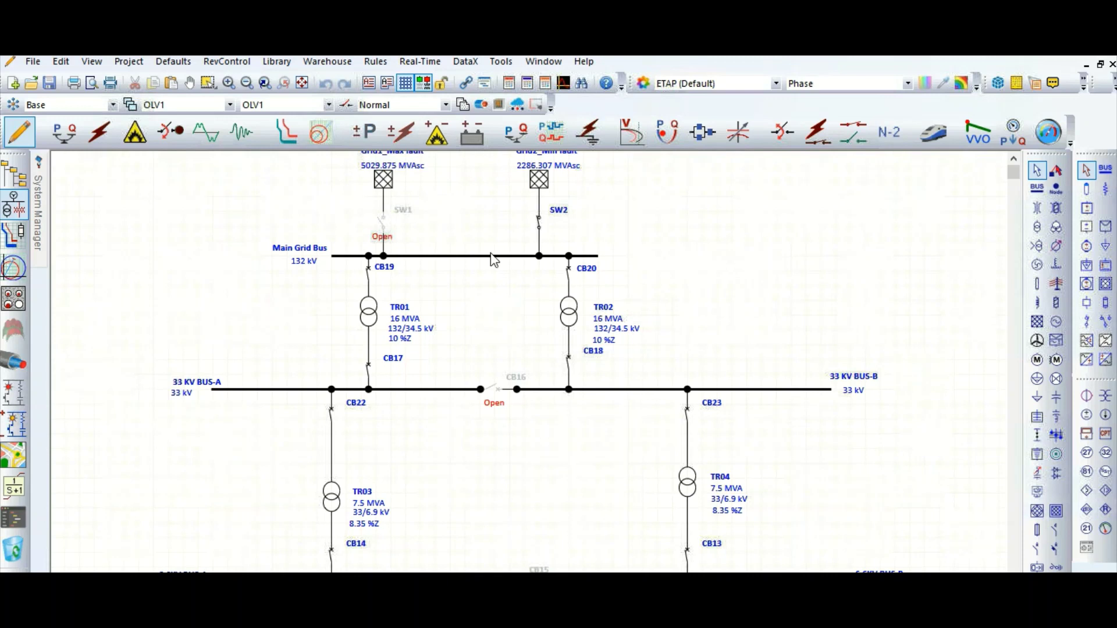
Switch the one-line diagram's active configuration to DF_Config.
left_click(415, 106)
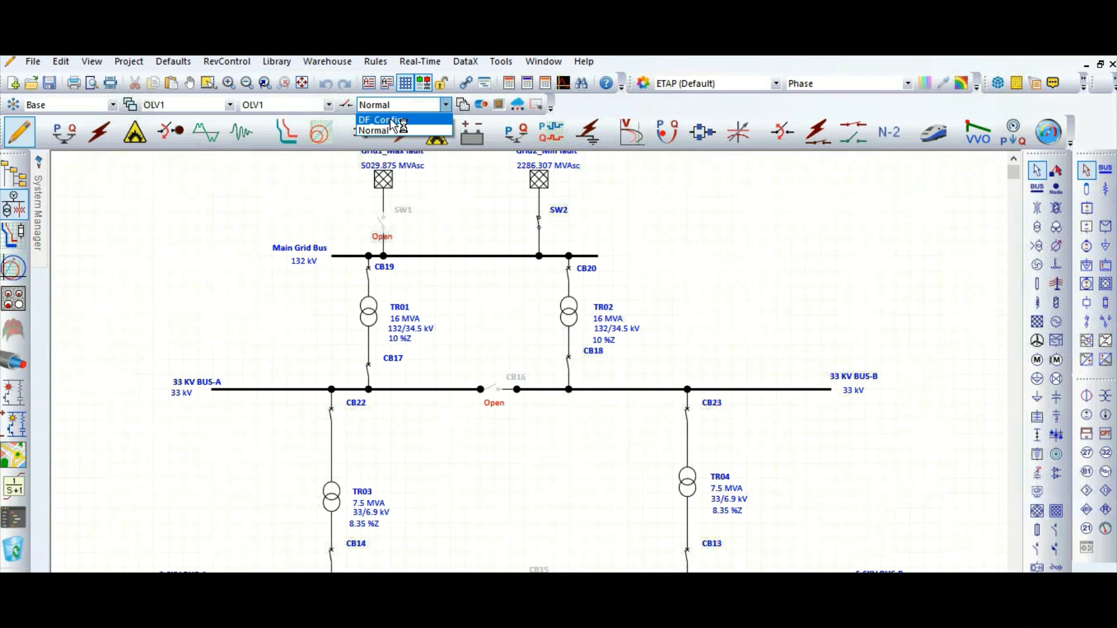
left_click(390, 120)
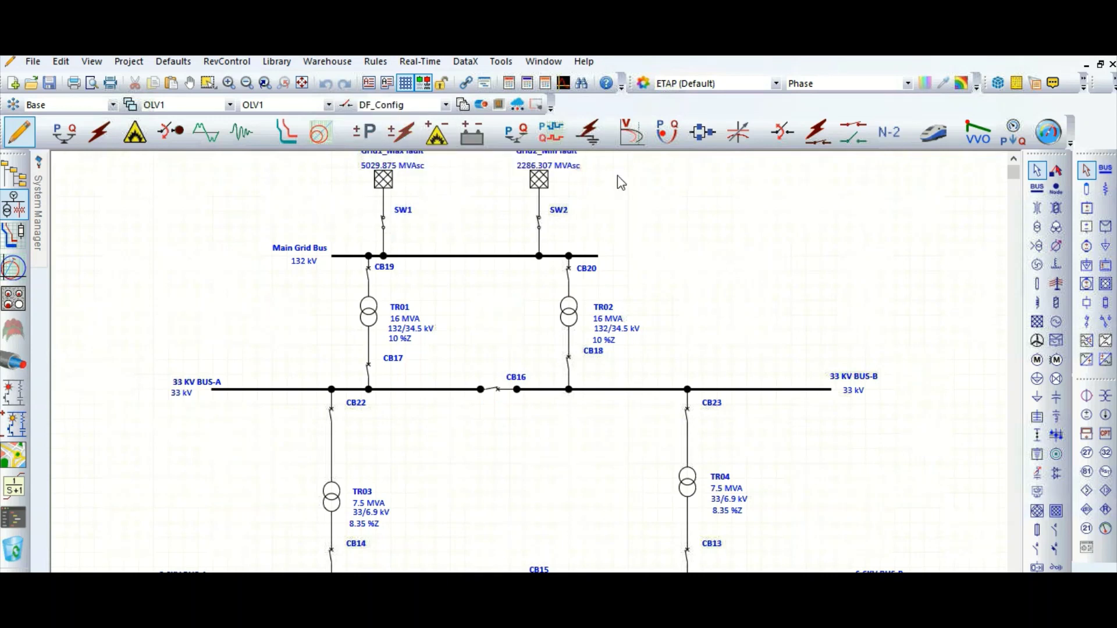
scroll(515, 291, "up", 3)
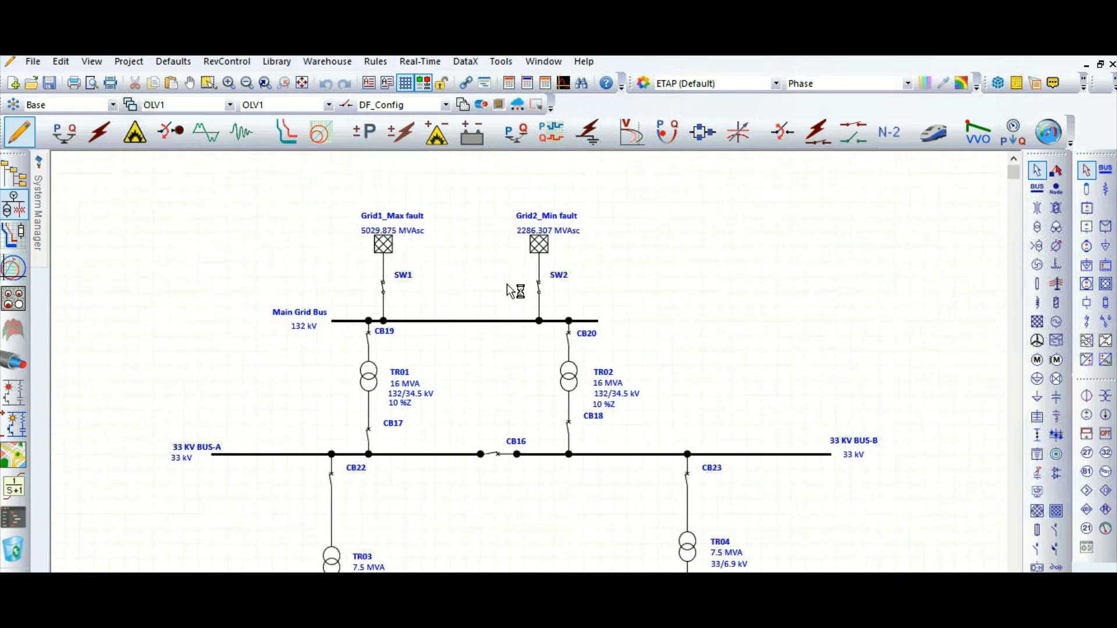
Open bus couplers CB16 between the 33 kV buses and CB15 between the 6.6 kV buses.
scroll(488, 312, "down", 5)
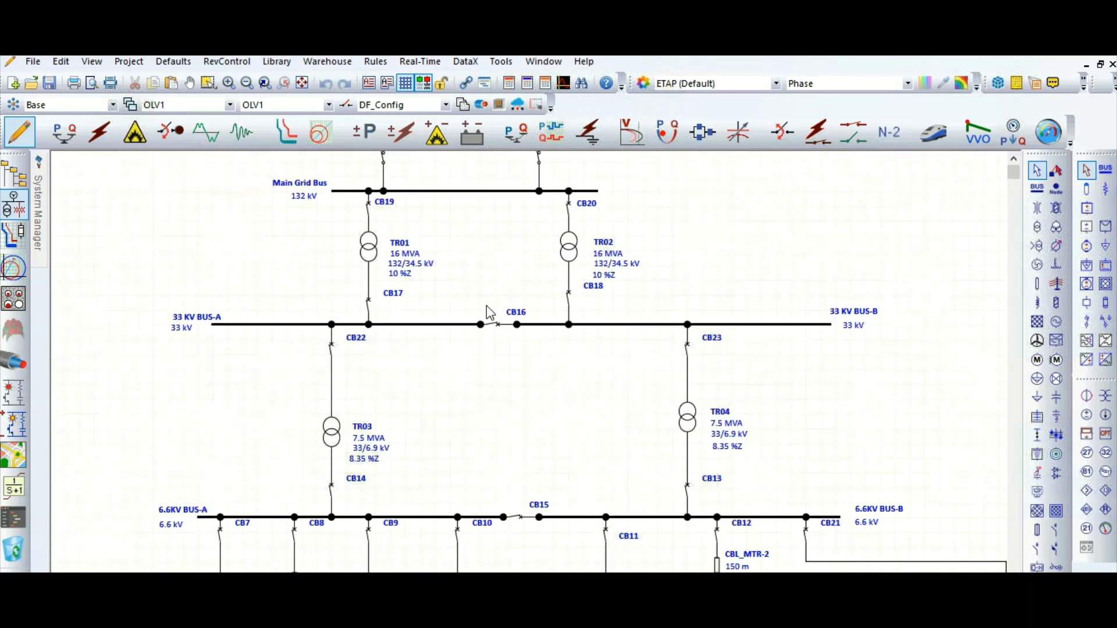
left_click(494, 323)
left_click(519, 520)
Open the low-voltage bus couplers CB_LV1-BC1 and CB_LV2-BC2 on the 0.415 kV buses.
scroll(626, 439, "down", 5)
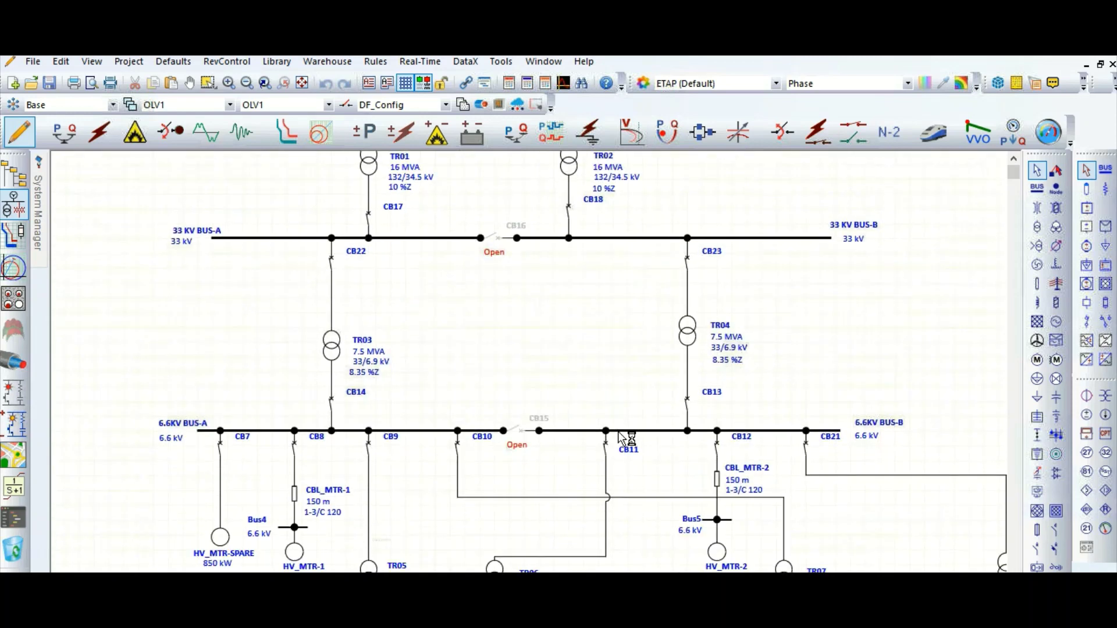
scroll(626, 438, "down", 2)
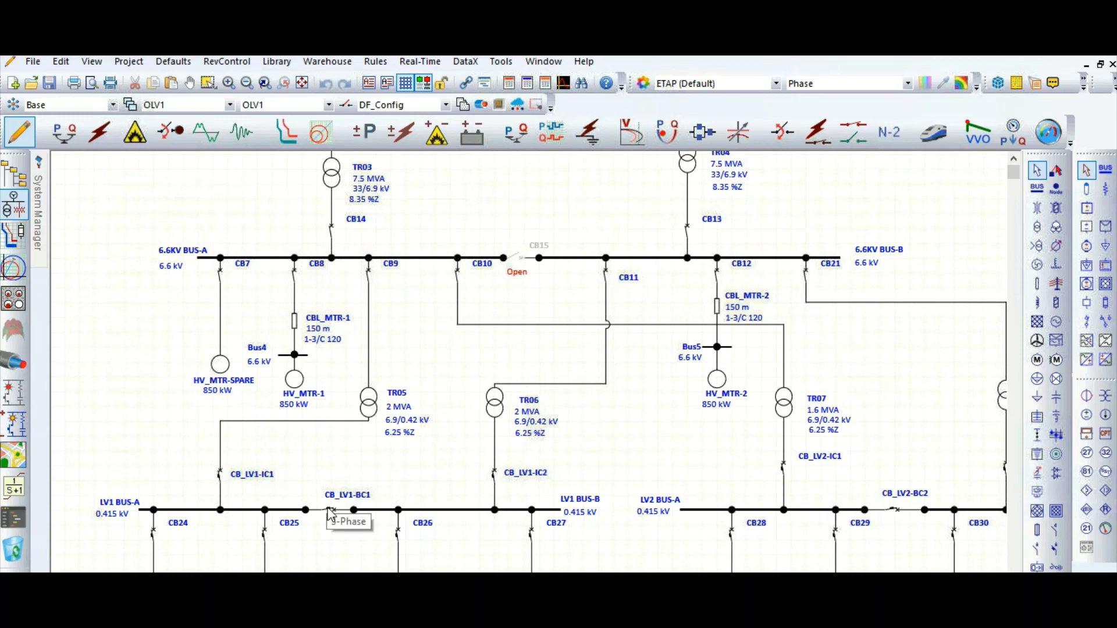
left_click(330, 509)
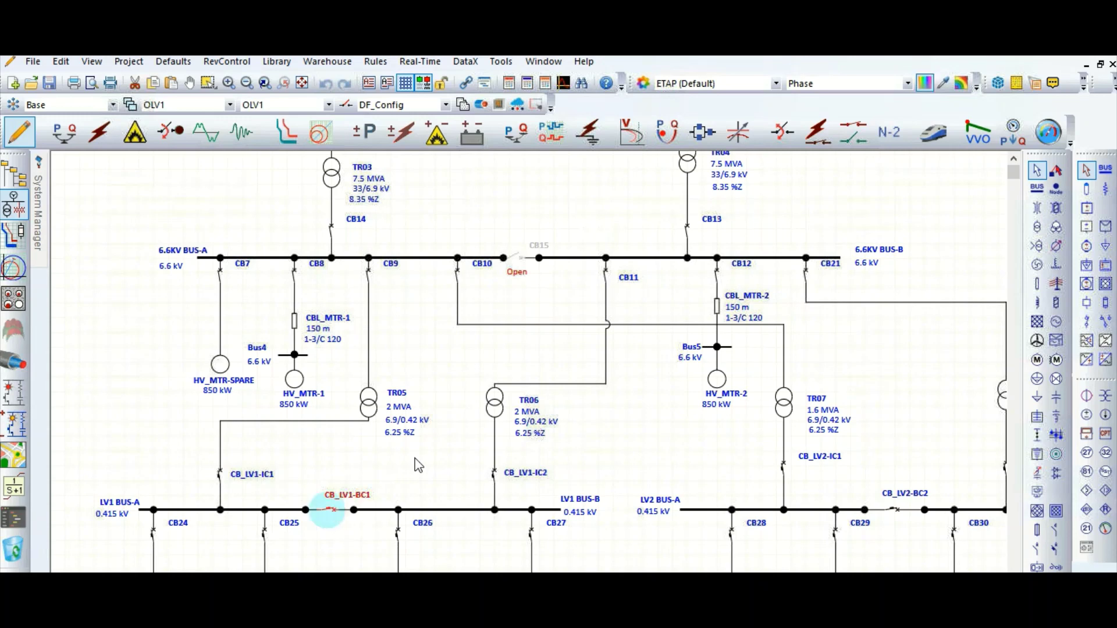
left_click(897, 513)
left_click(897, 512)
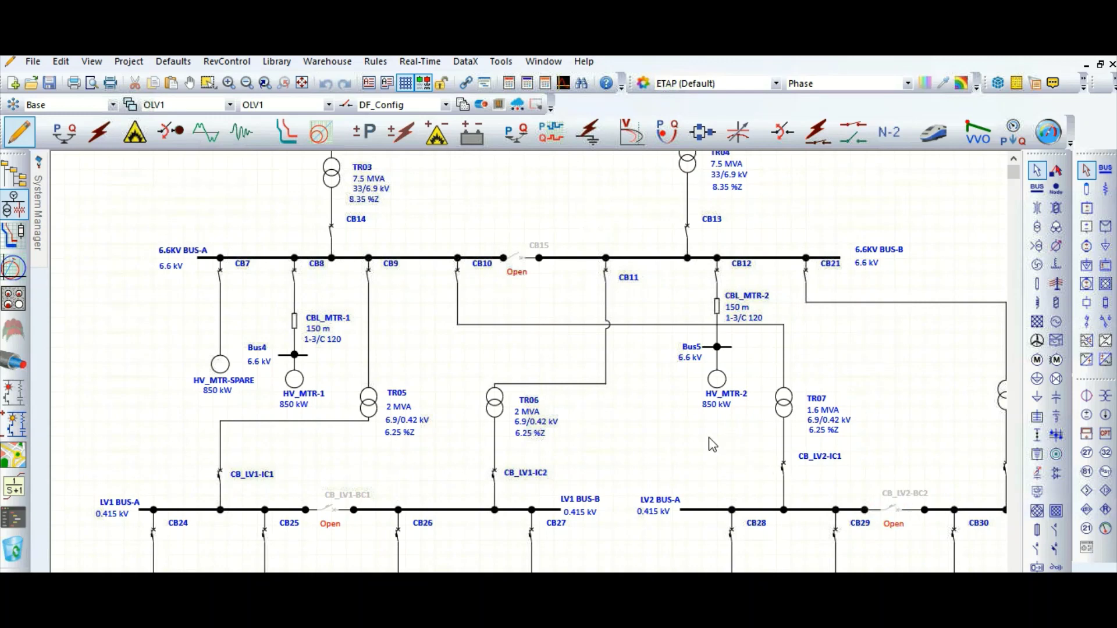
scroll(551, 479, "down", 3)
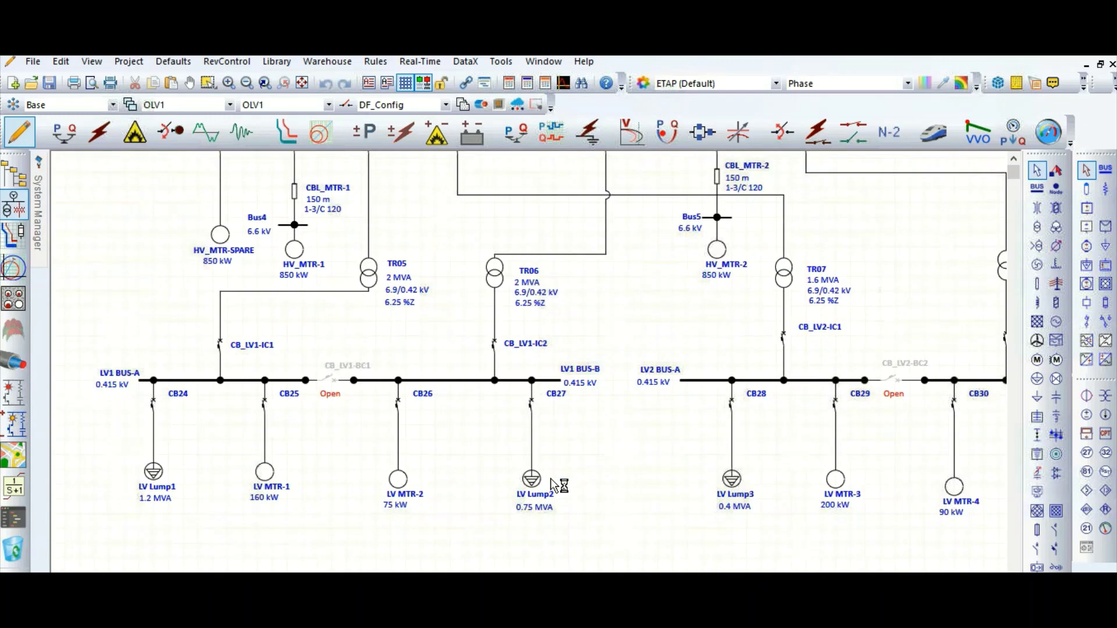
Open the Configuration Manager and compare the device statuses of Normal and DF_Config through the whole list.
scroll(560, 479, "up", 7)
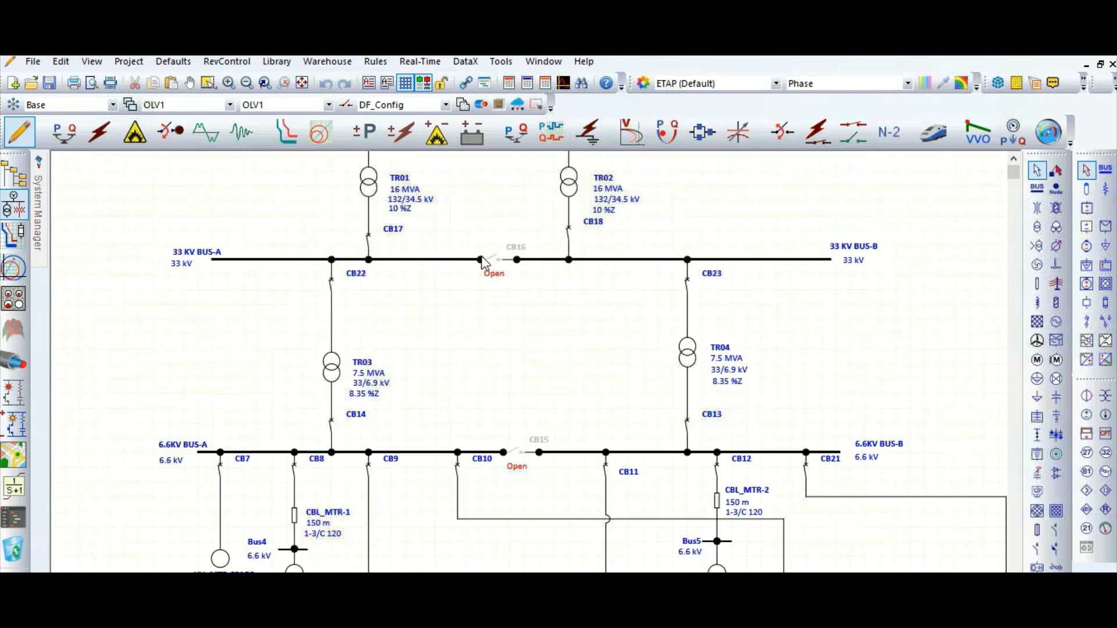
left_click(349, 105)
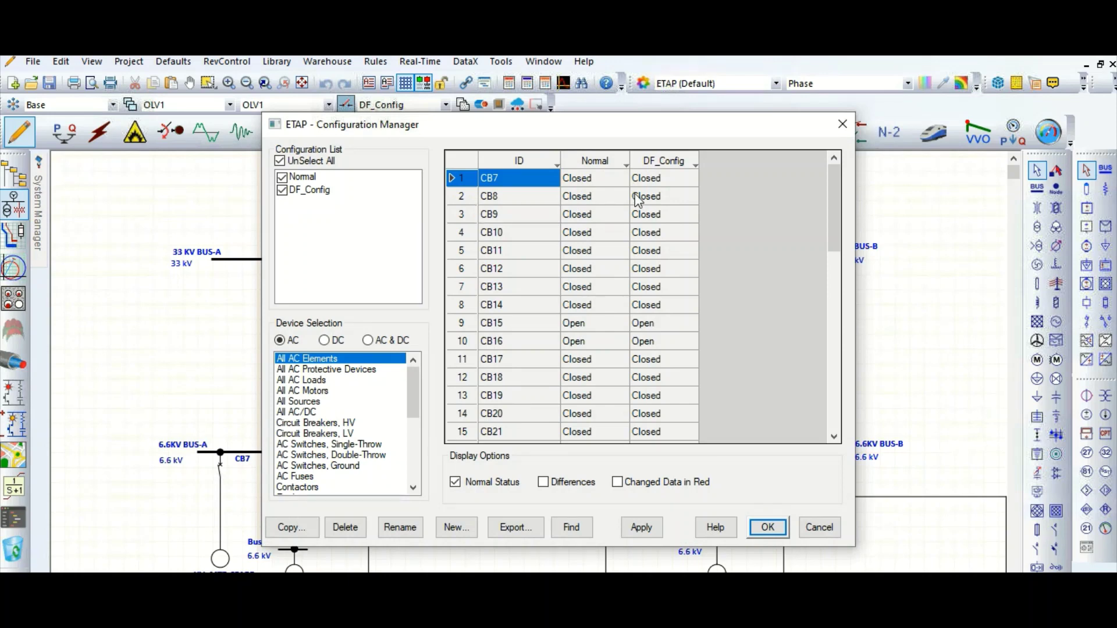
left_click(652, 323)
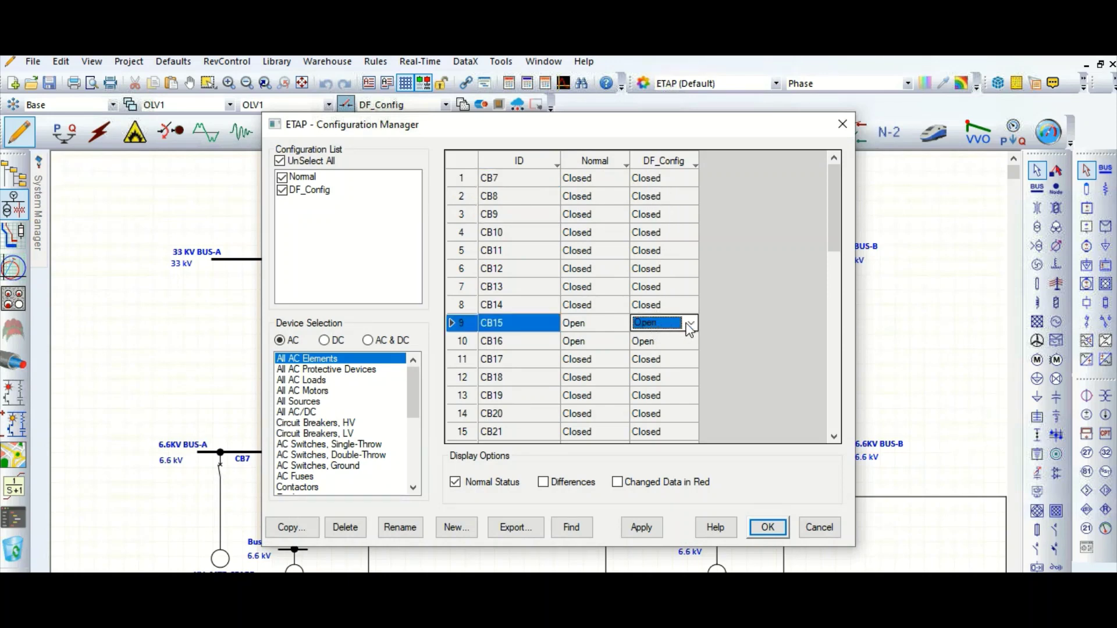
left_click(692, 323)
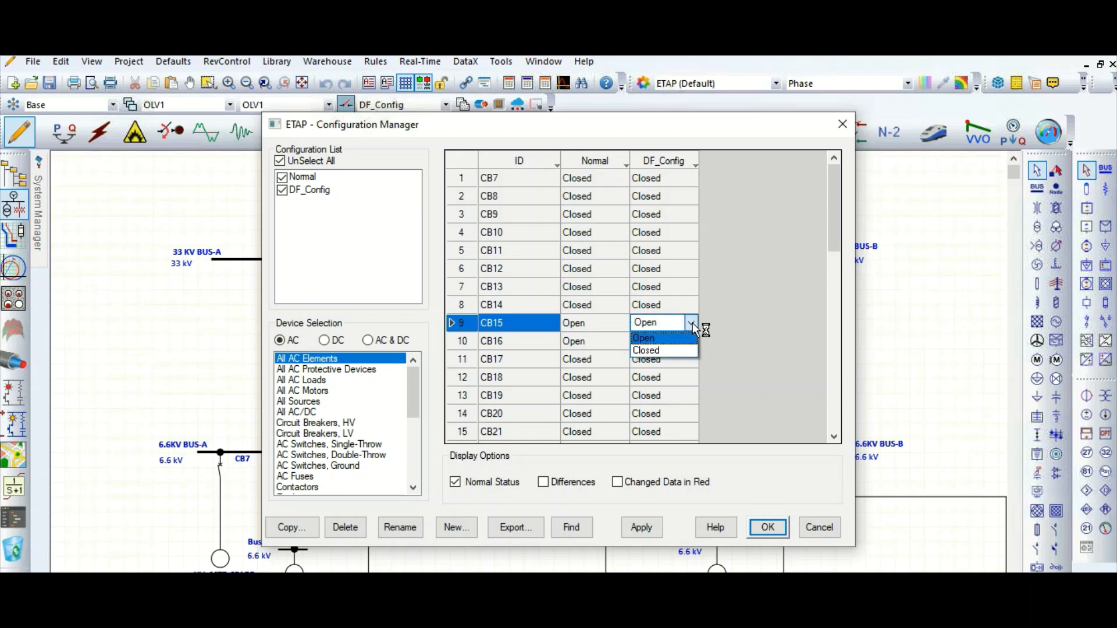
left_click(692, 322)
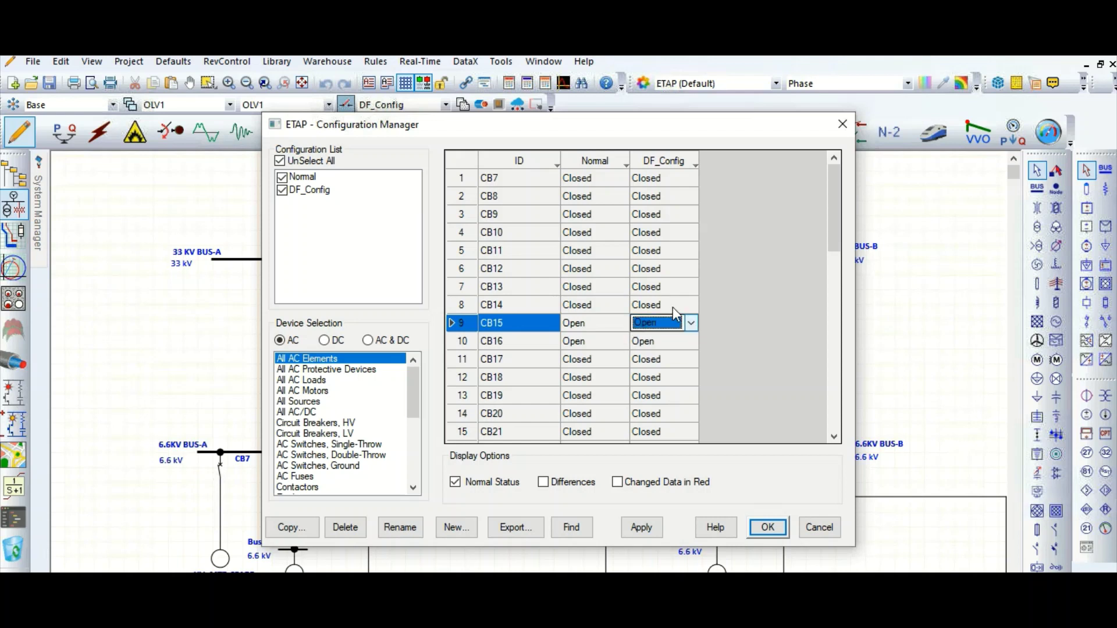
left_click(833, 232)
left_click_drag(838, 318, 839, 430)
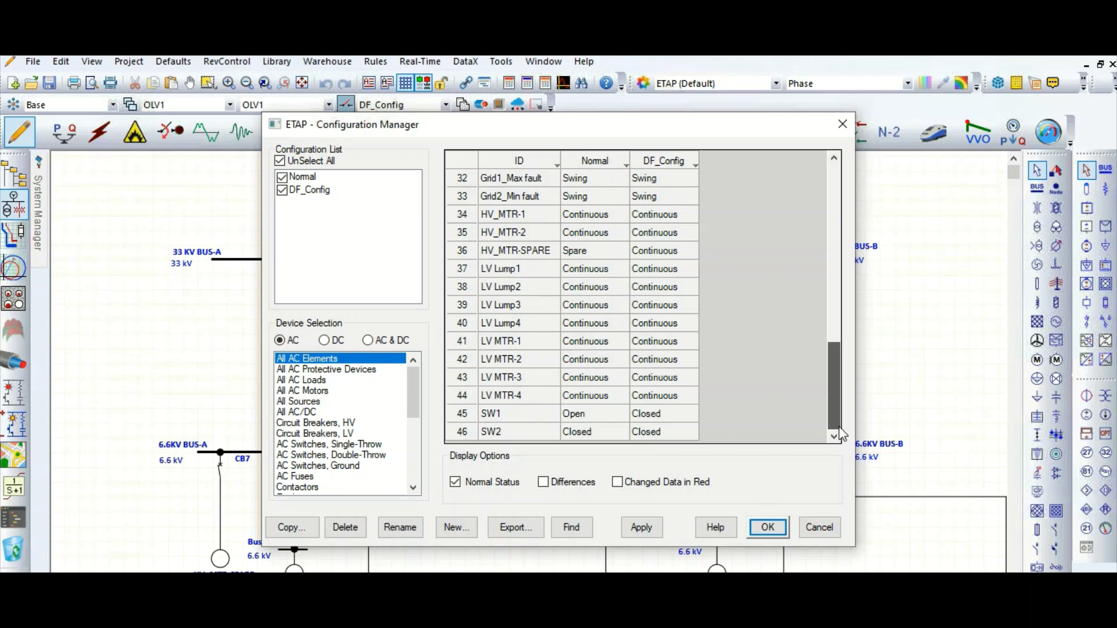
left_click_drag(835, 369, 830, 158)
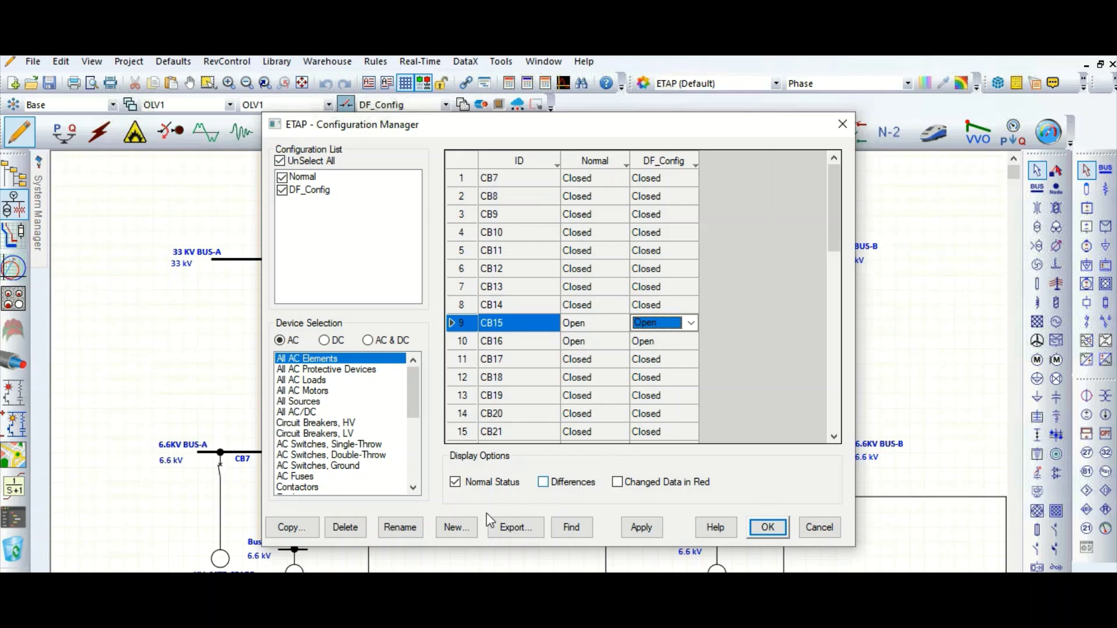
Create another new configuration named SF_Config.
left_click(453, 528)
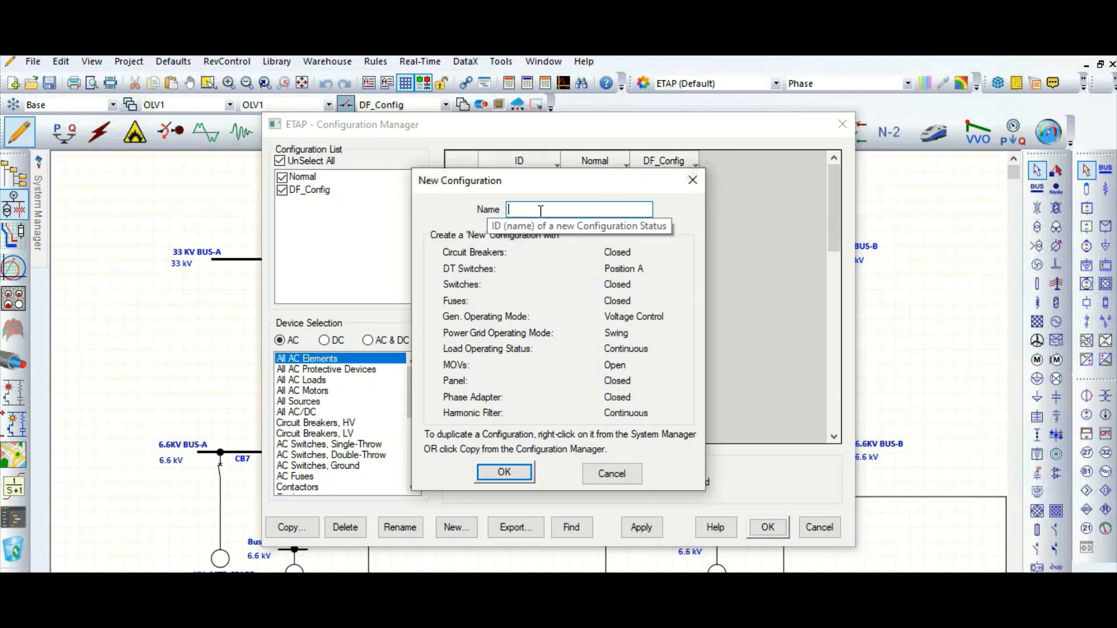
key("Caps_Lock")
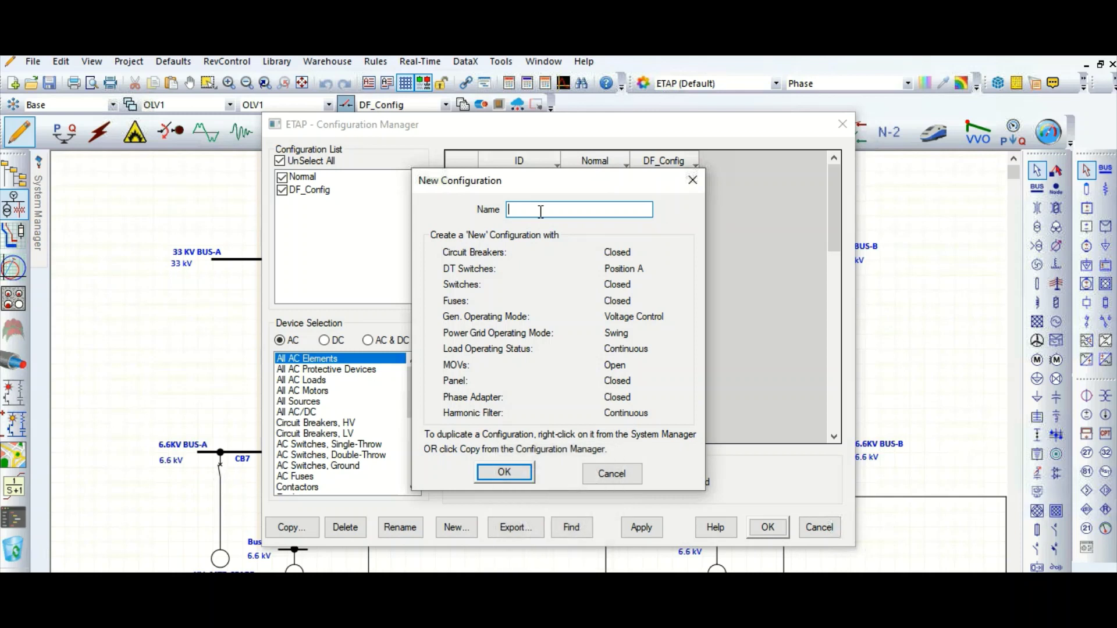
type("SF")
key("Caps_Lock")
type("_C")
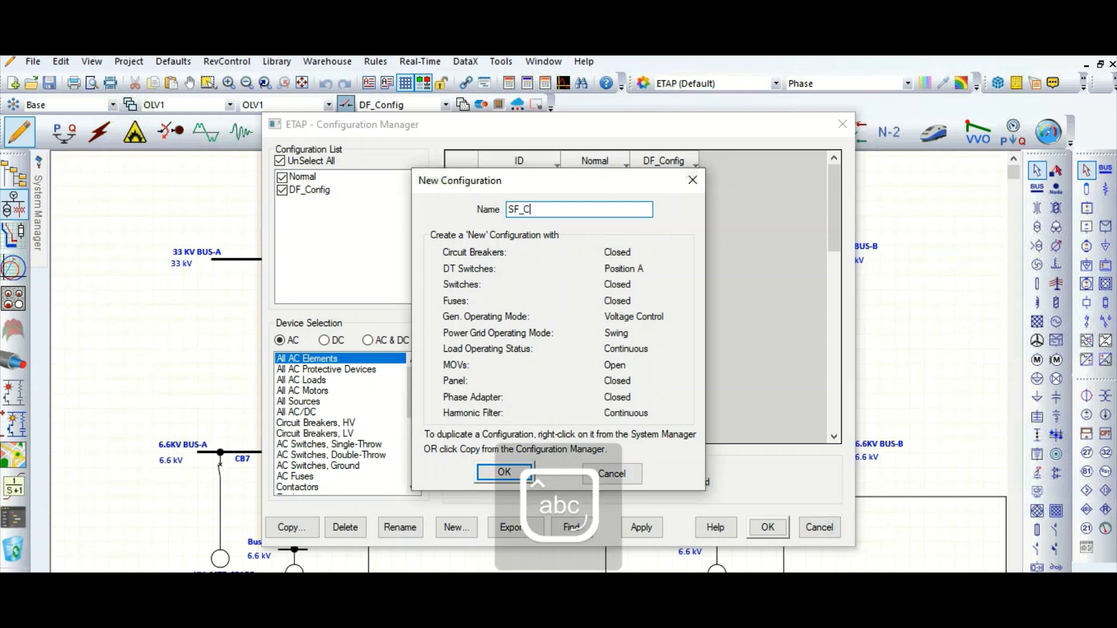
type("onfig")
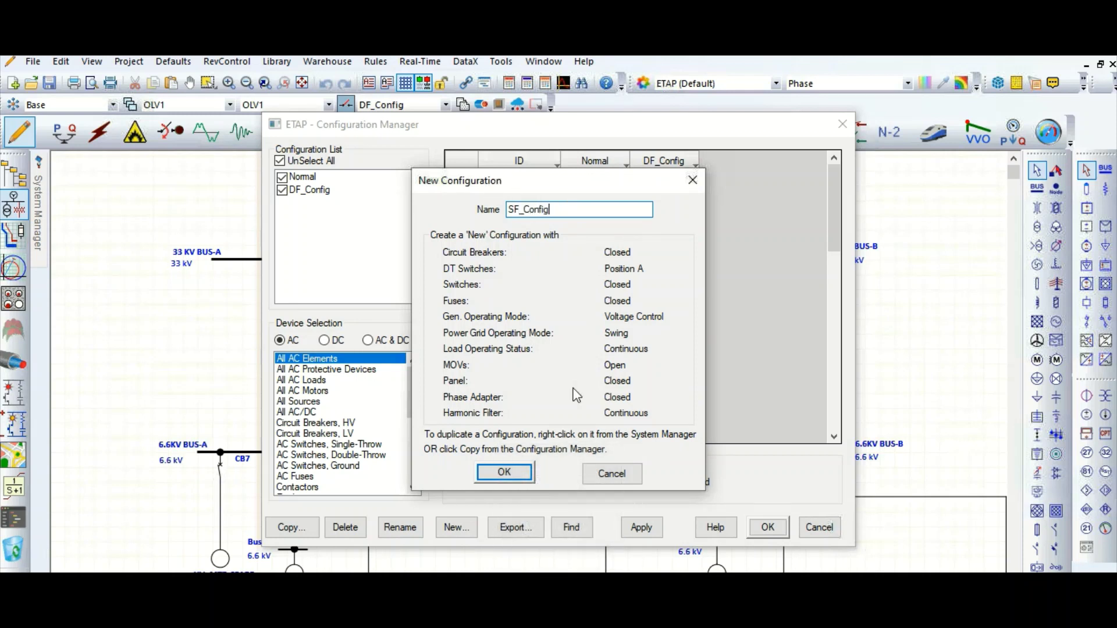
left_click(506, 476)
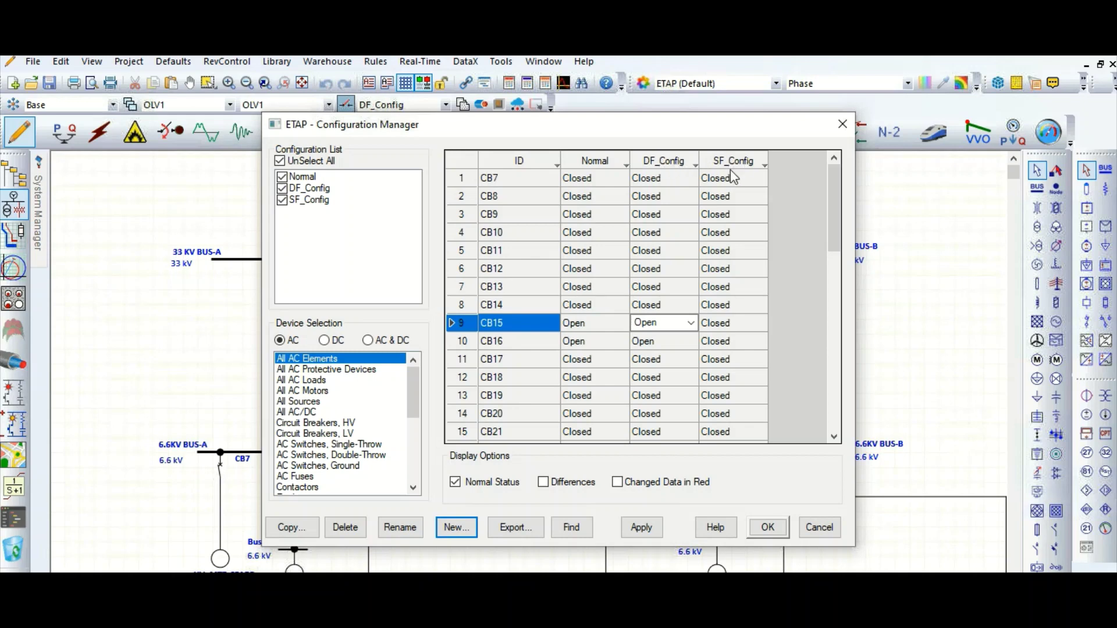
Try the Open status for CB15 in SF_Config, and return it to Closed.
left_click(742, 325)
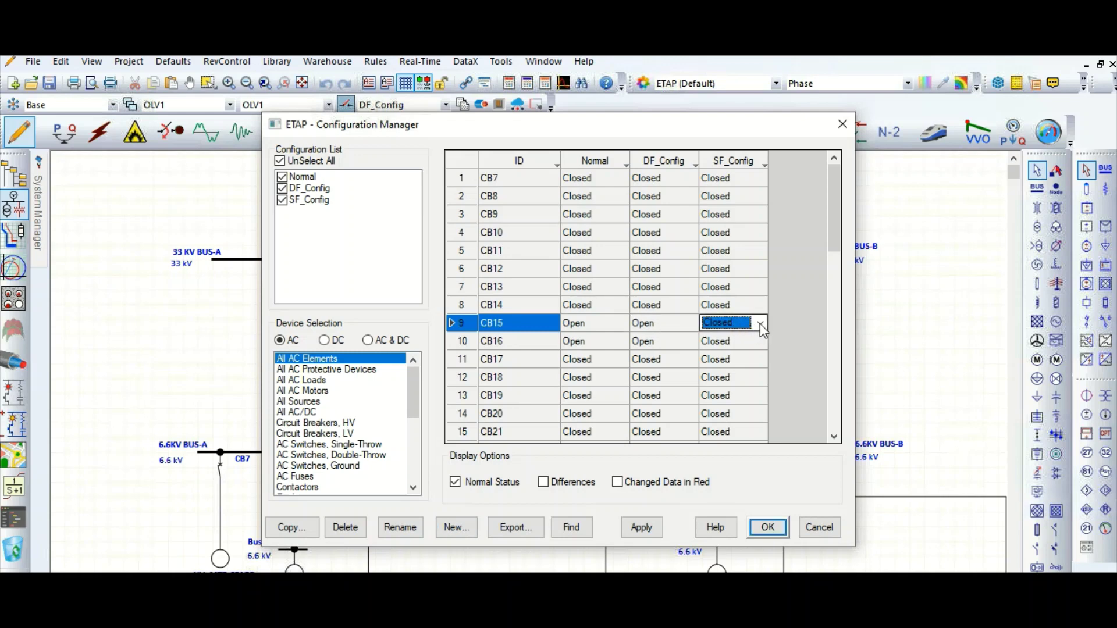
left_click(760, 323)
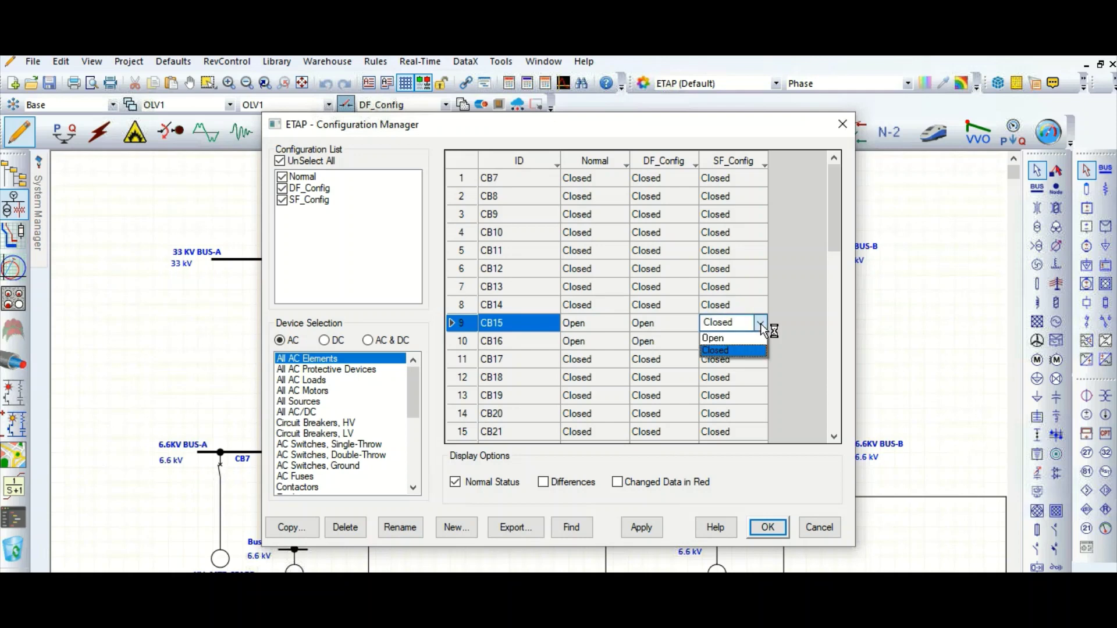
left_click(729, 341)
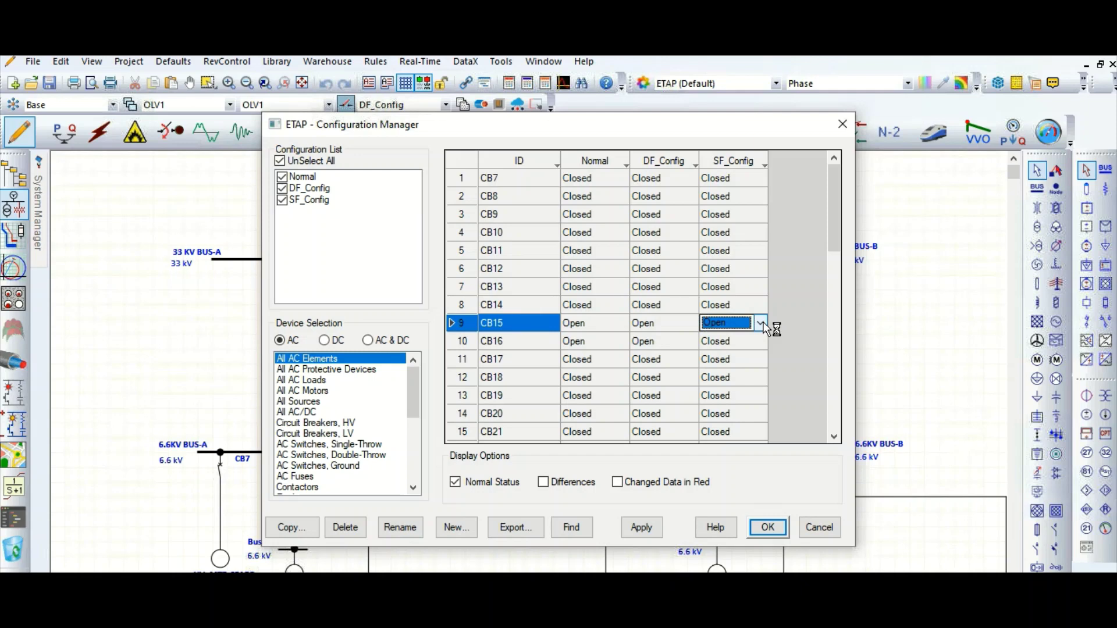
left_click(761, 323)
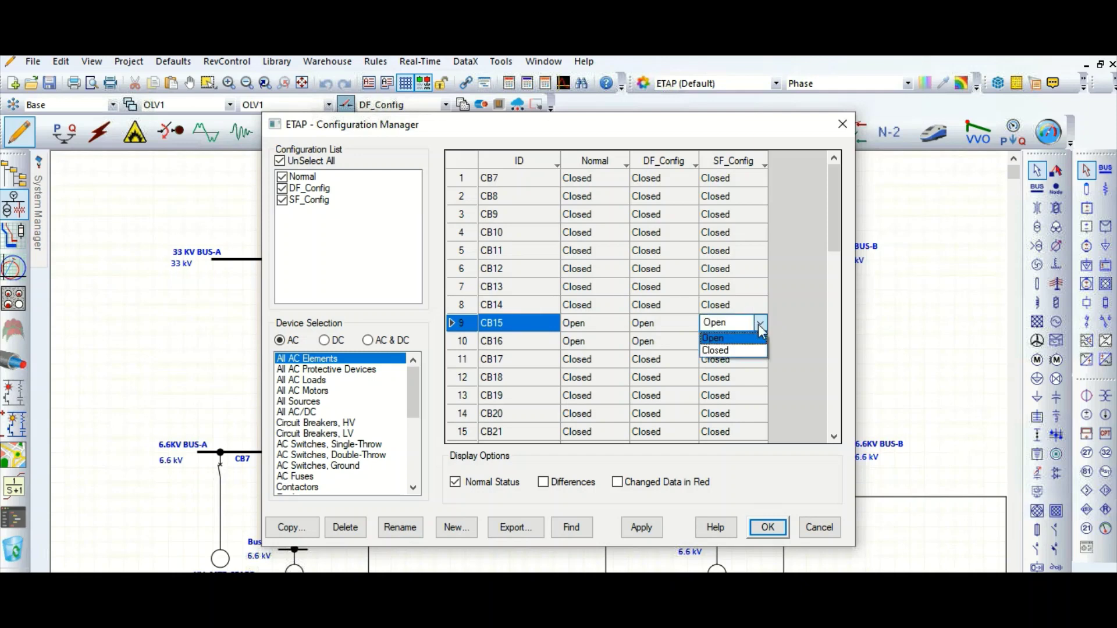
left_click(722, 352)
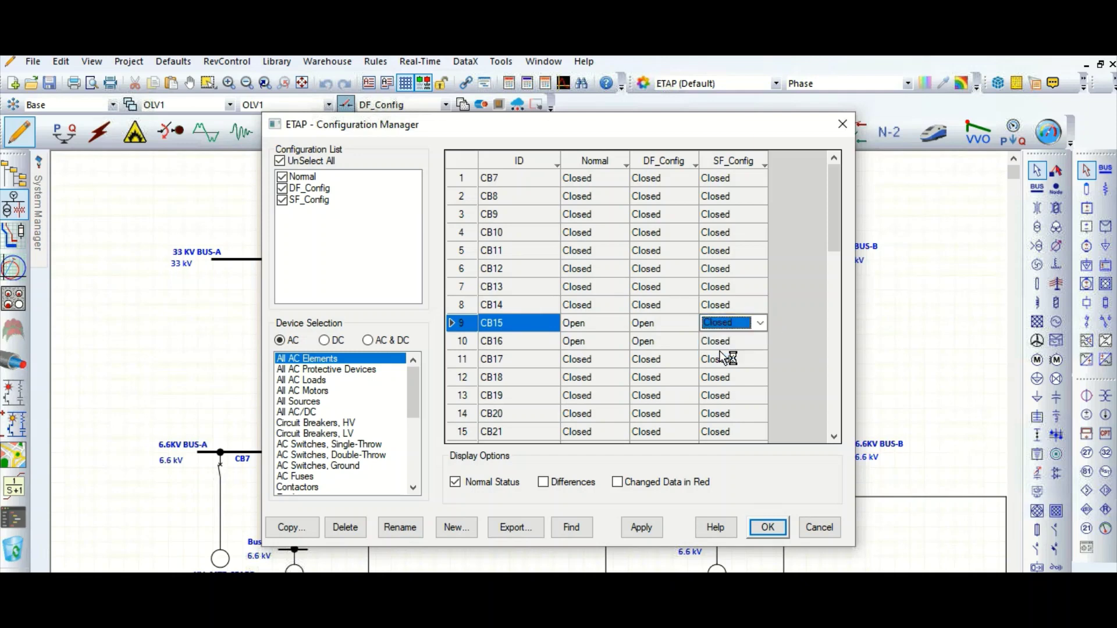
Accept the configuration changes and close the Configuration Manager.
left_click(768, 527)
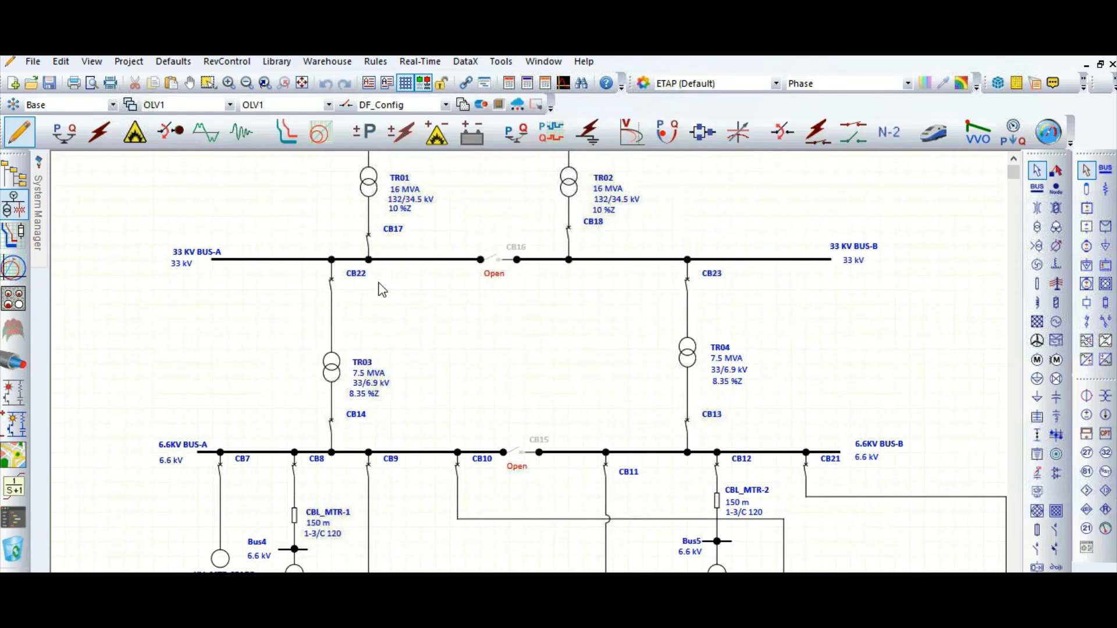
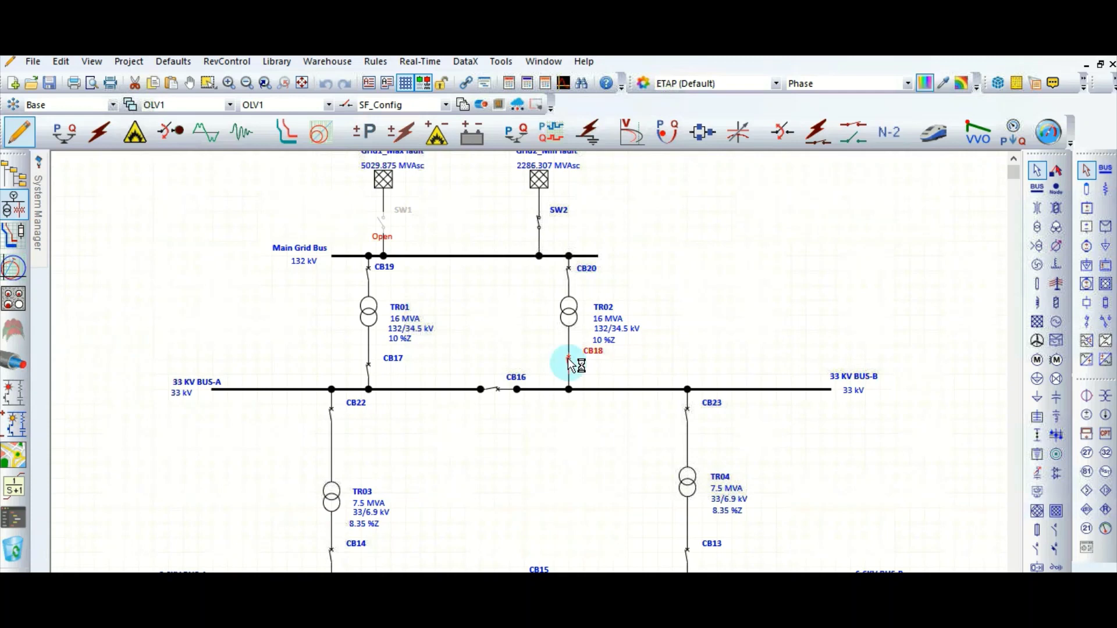
Open breaker CB20 above TR02 and breakers CB13 and CB23 around TR04 in SF_Config.
left_click(569, 274)
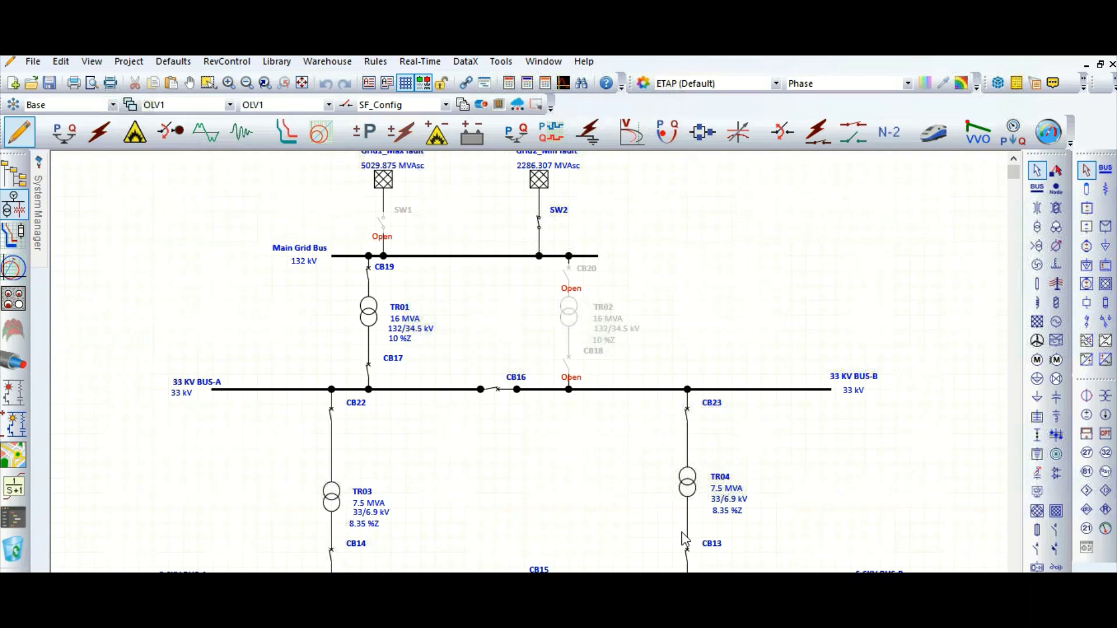
left_click(687, 549)
left_click(686, 411)
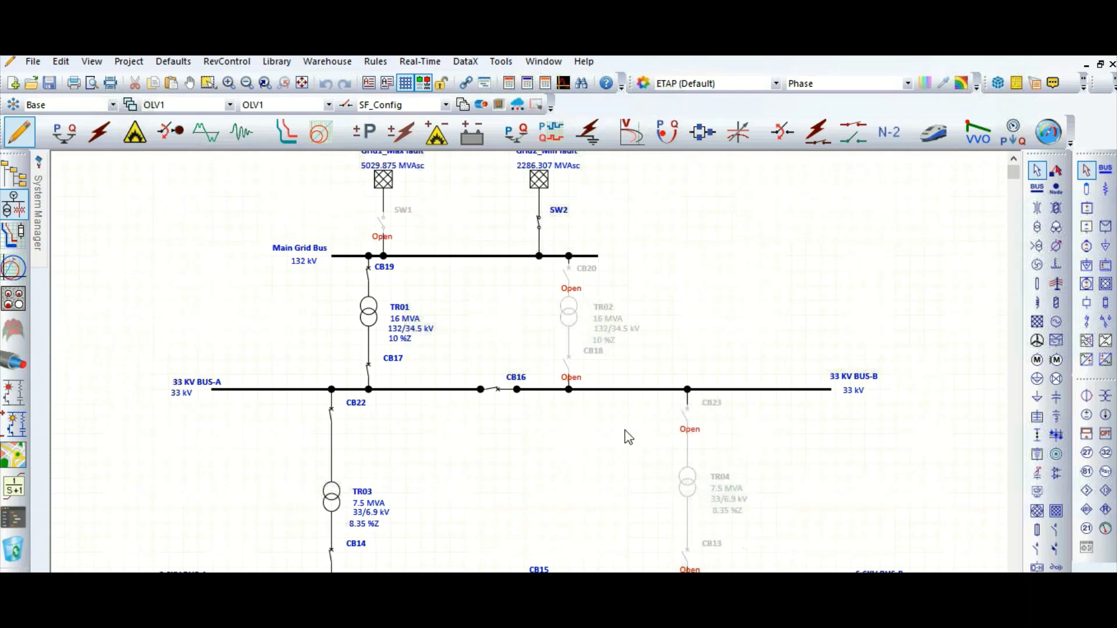
Try the Open status for CB10, set CB21 on 6.6KV BUS-B to Open, and return CB10 to Closed.
scroll(628, 437, "down", 5)
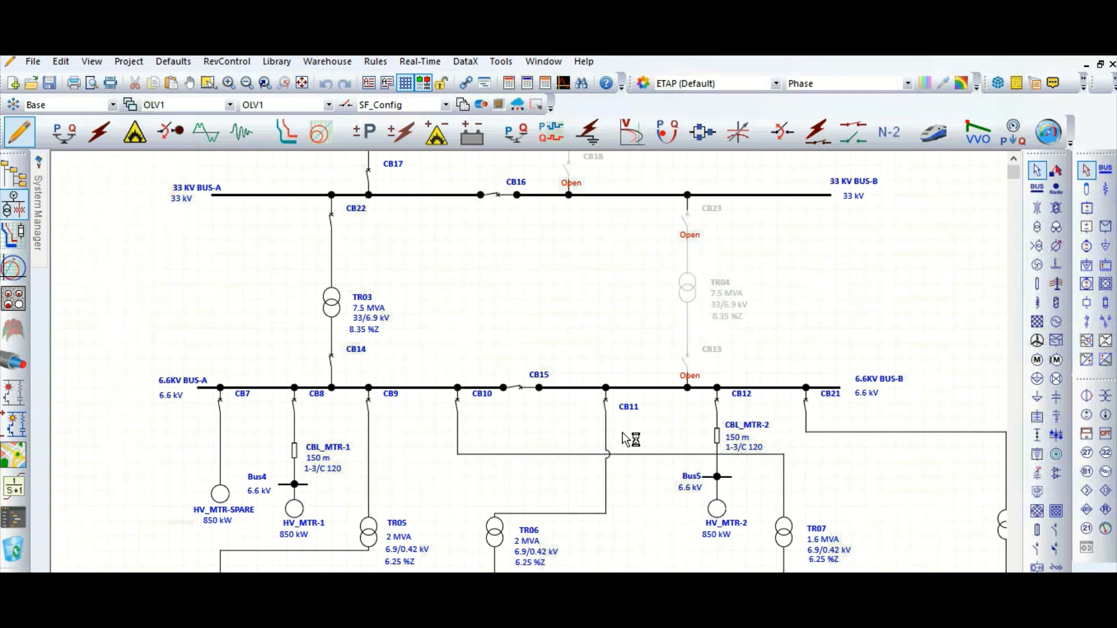
scroll(628, 438, "down", 2)
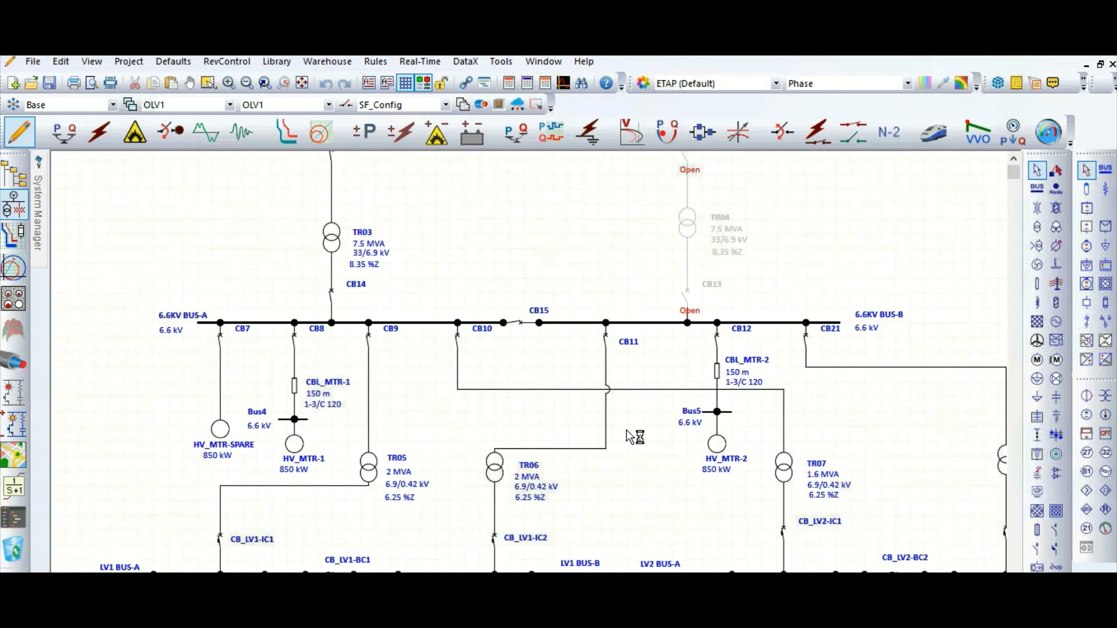
scroll(628, 438, "down", 2)
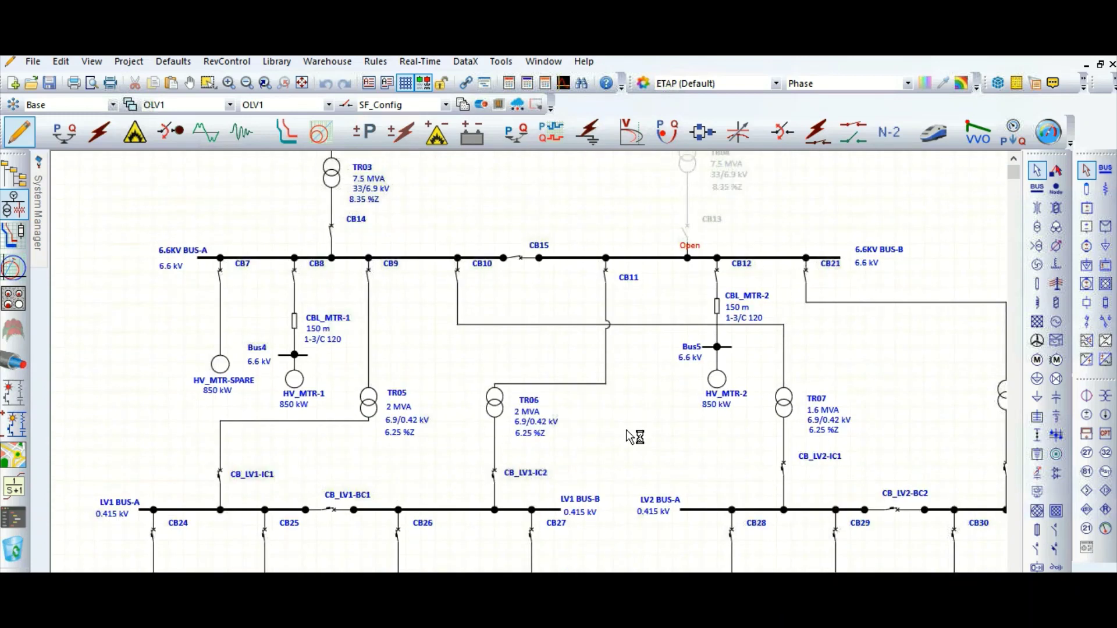
left_click(457, 273)
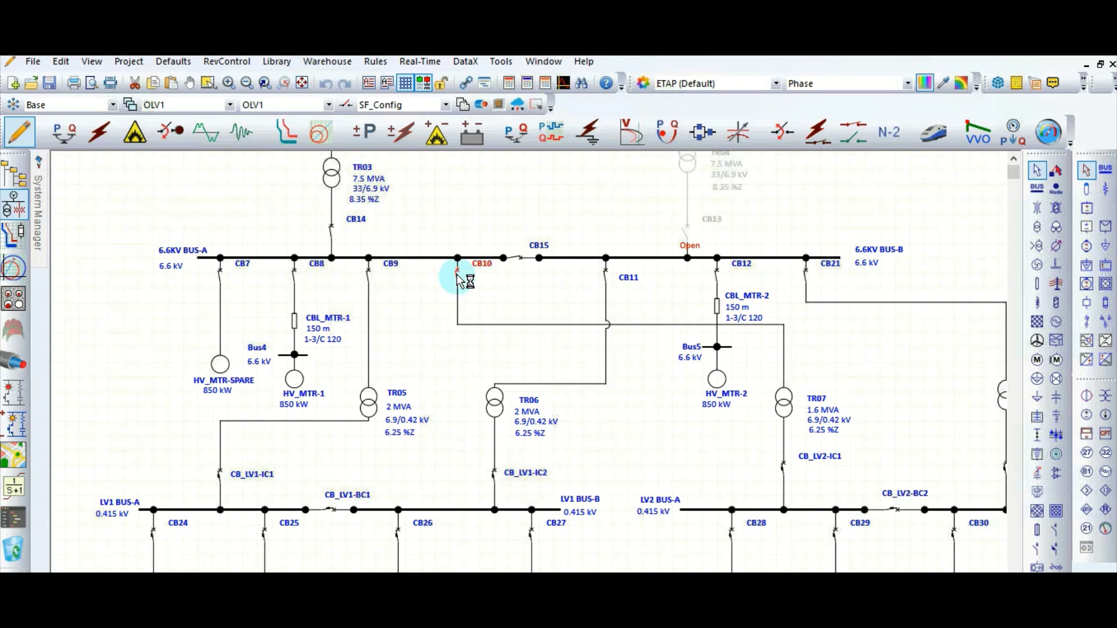
left_click(806, 274)
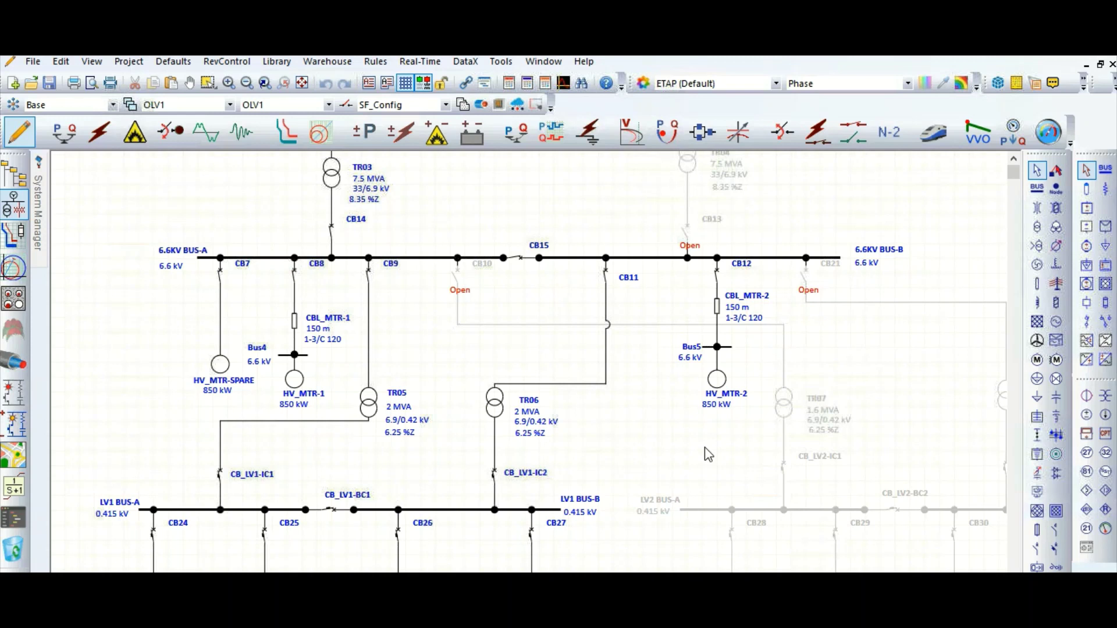
left_click(459, 278)
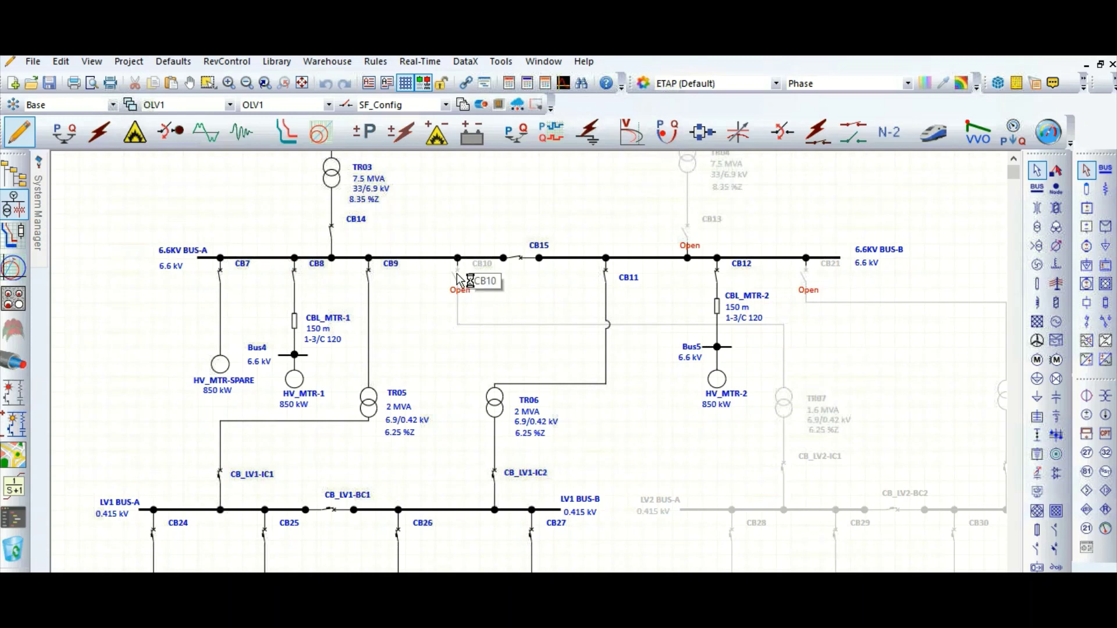
left_click(459, 278)
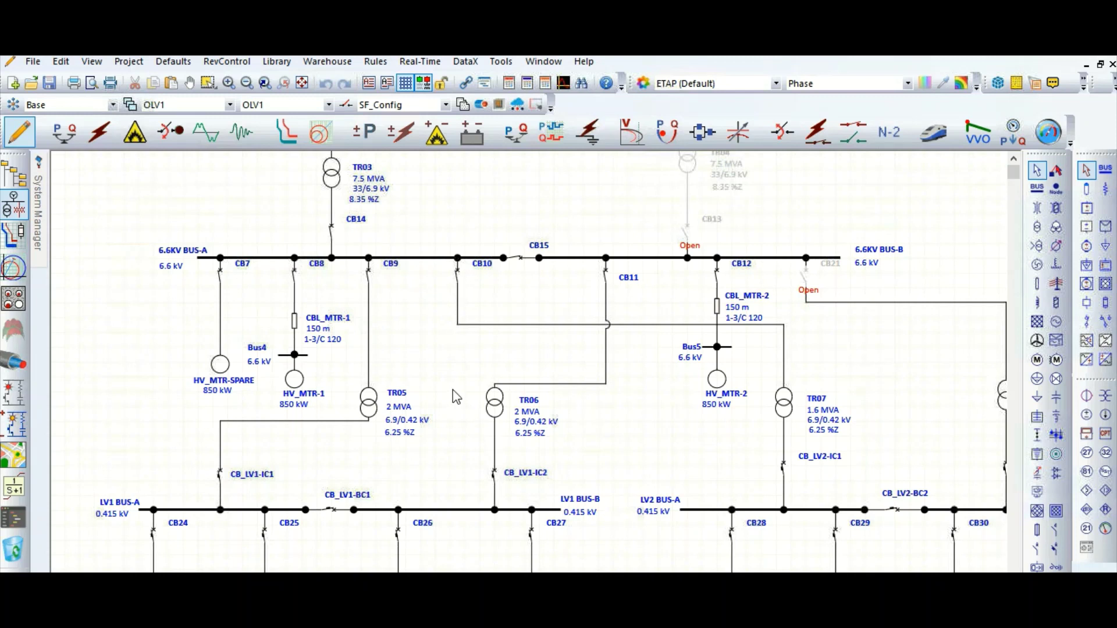
Open CB11 and CB_LV1-IC2 around transformer TR06, and CB_LV2-IC2 below transformer TR08.
left_click(607, 278)
left_click(493, 471)
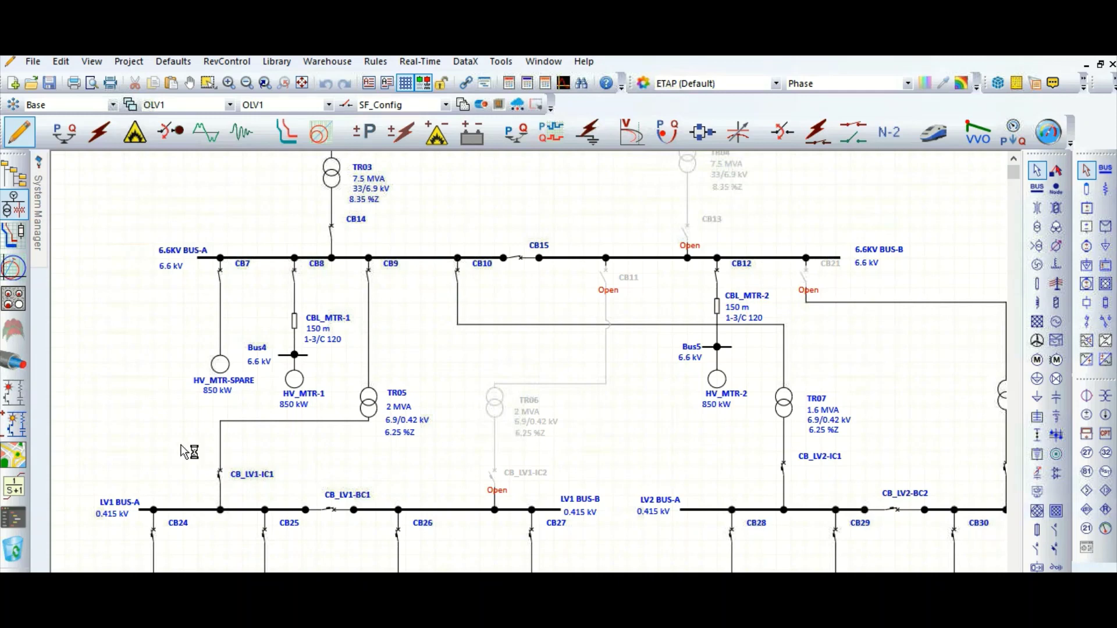
scroll(189, 452, "down", 1)
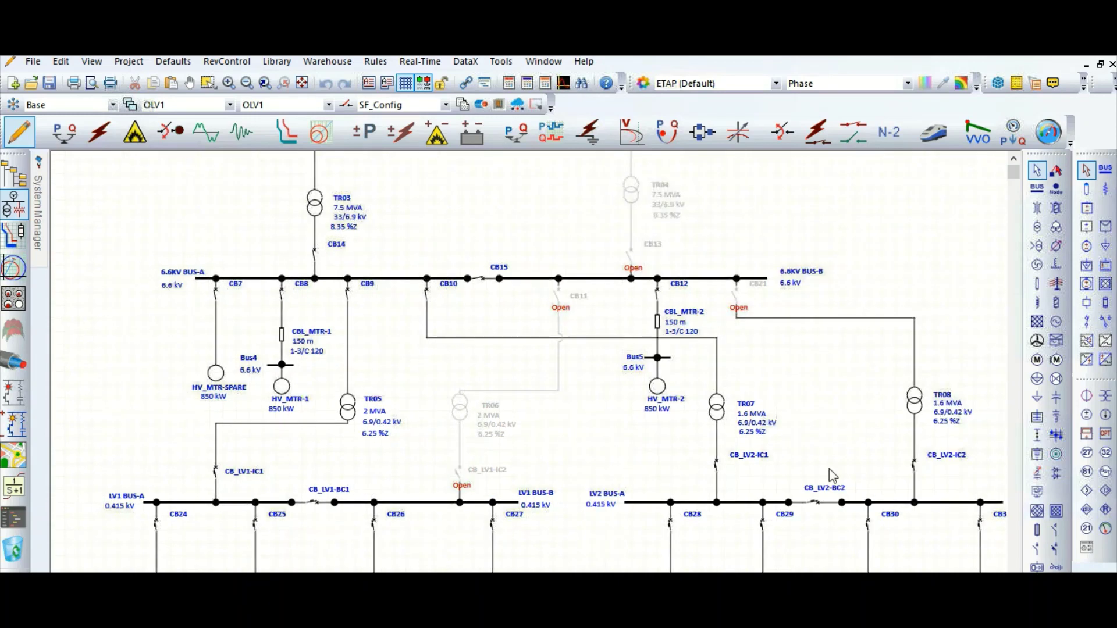
left_click(915, 465)
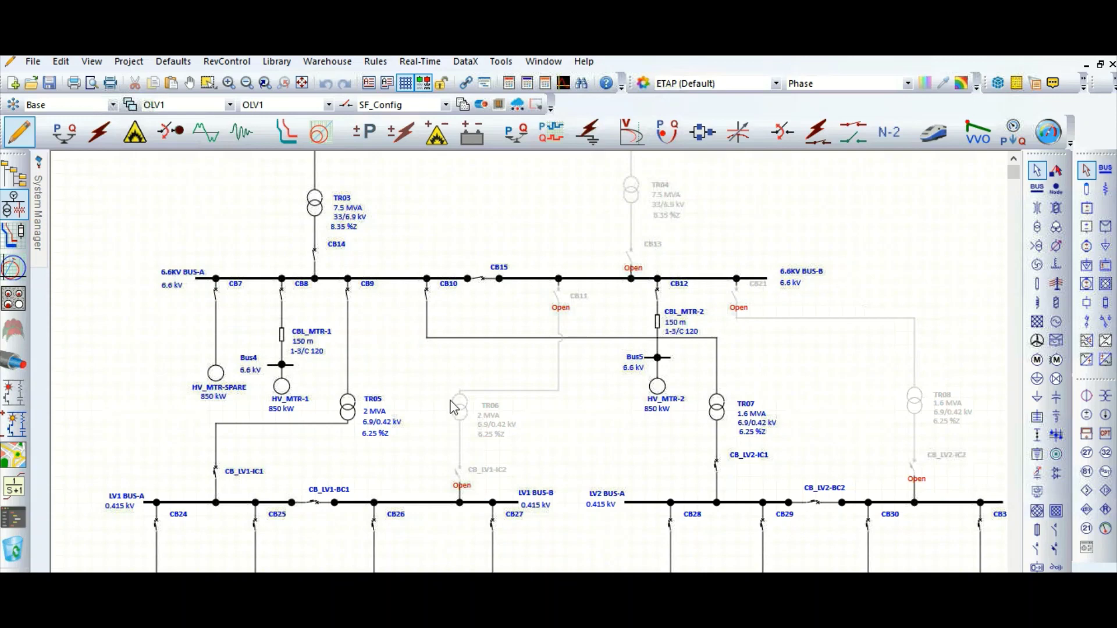
Switch the one-line diagram to the DF_Config configuration and open switch SW1 under Grid1_Max fault.
left_click(482, 386)
scroll(490, 387, "up", 2)
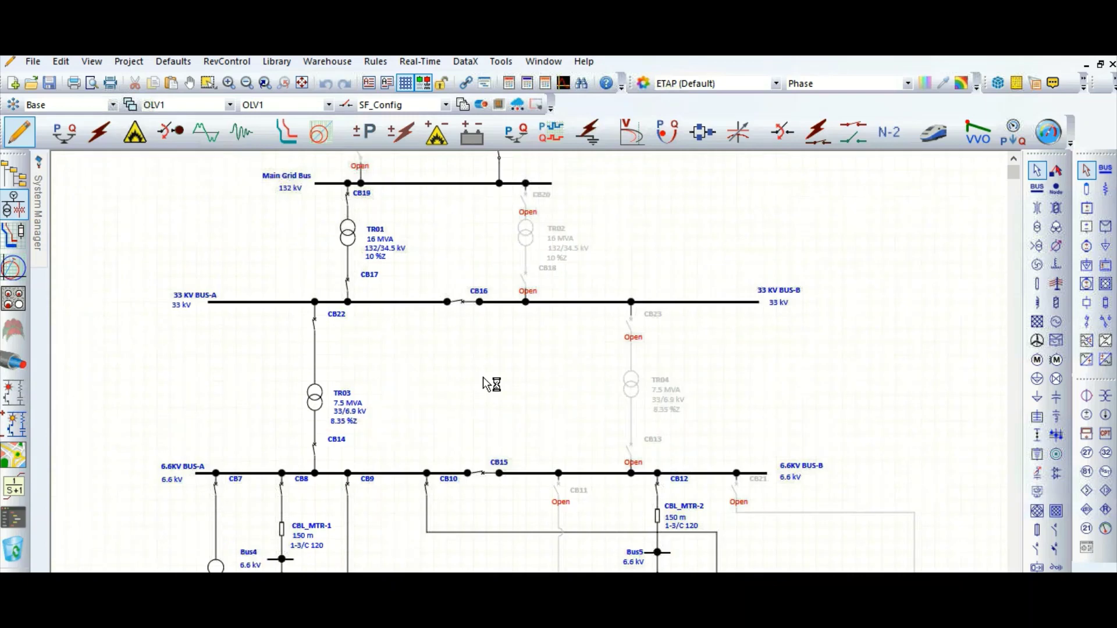
scroll(437, 385, "up", 2)
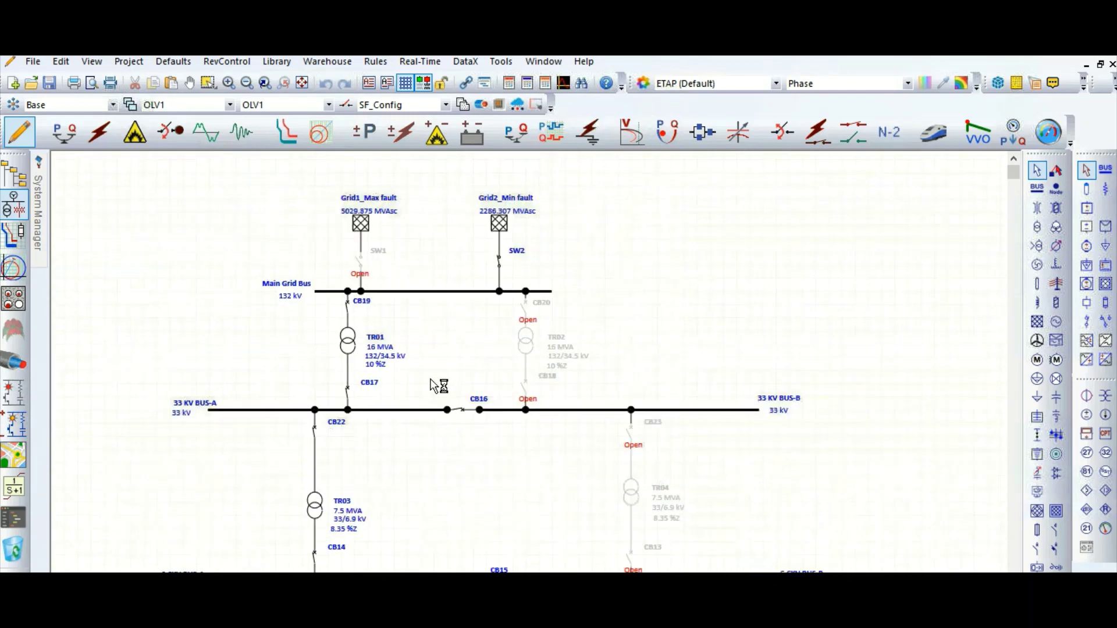
left_click(425, 105)
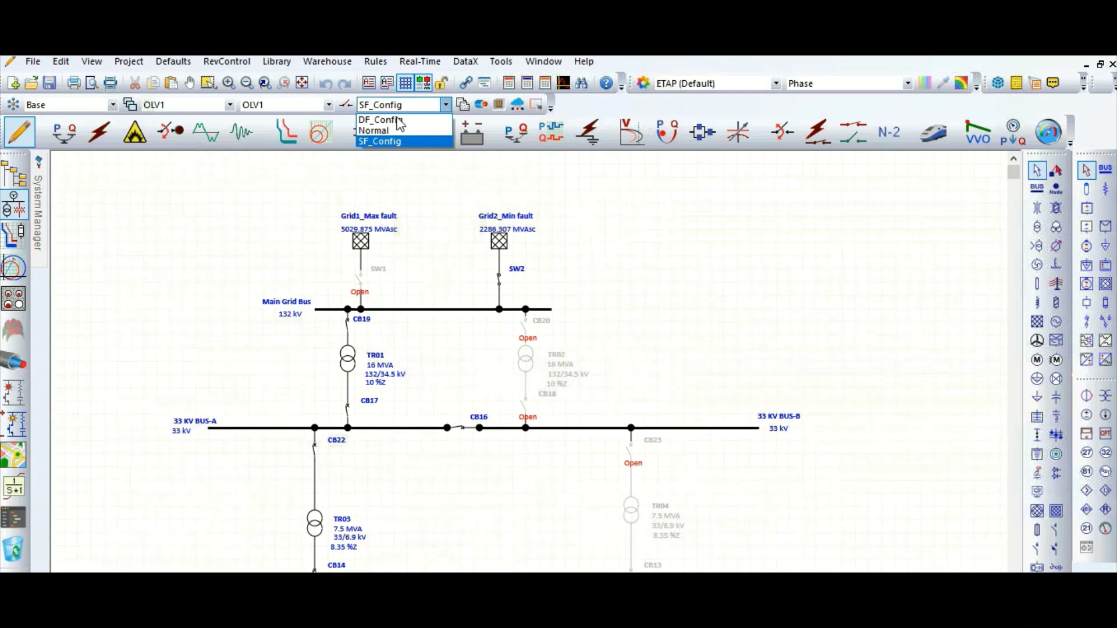
left_click(394, 119)
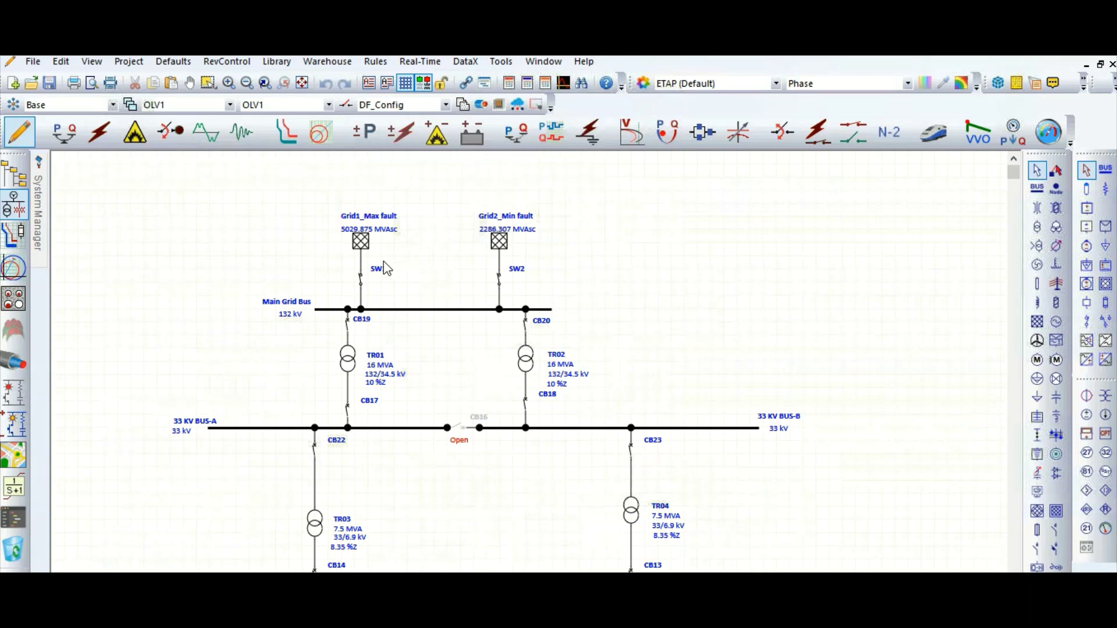
left_click(360, 280)
Examine the DF_Config breaker statuses from the 33 kV buses down to the LV loads, and check the available configurations.
scroll(739, 370, "down", 2)
scroll(739, 369, "down", 2)
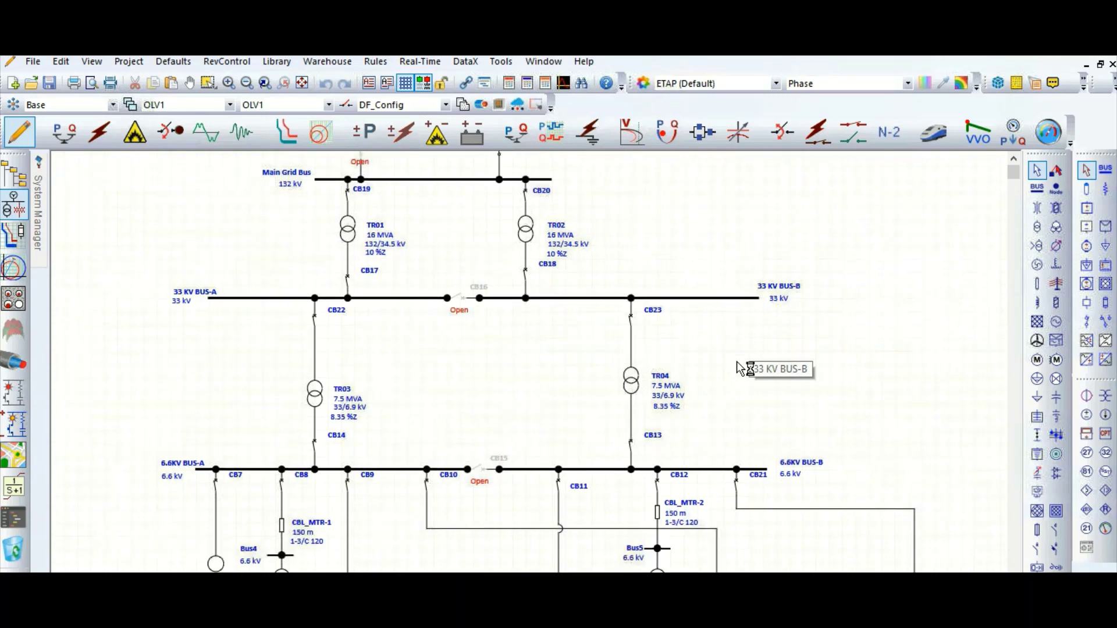
scroll(739, 369, "down", 2)
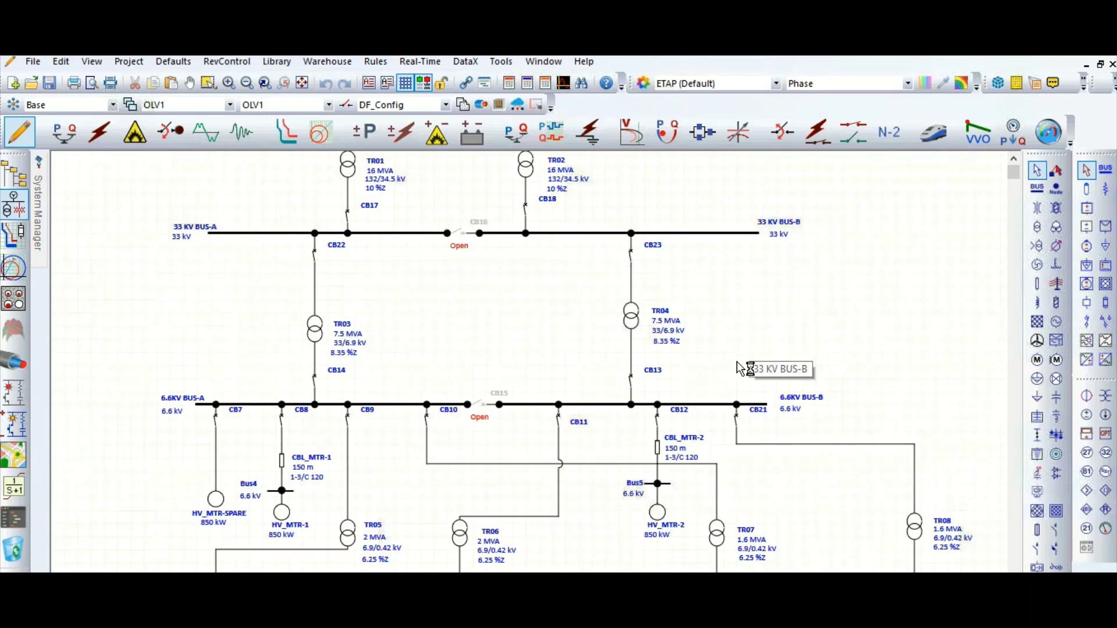
scroll(742, 369, "down", 2)
scroll(741, 369, "down", 2)
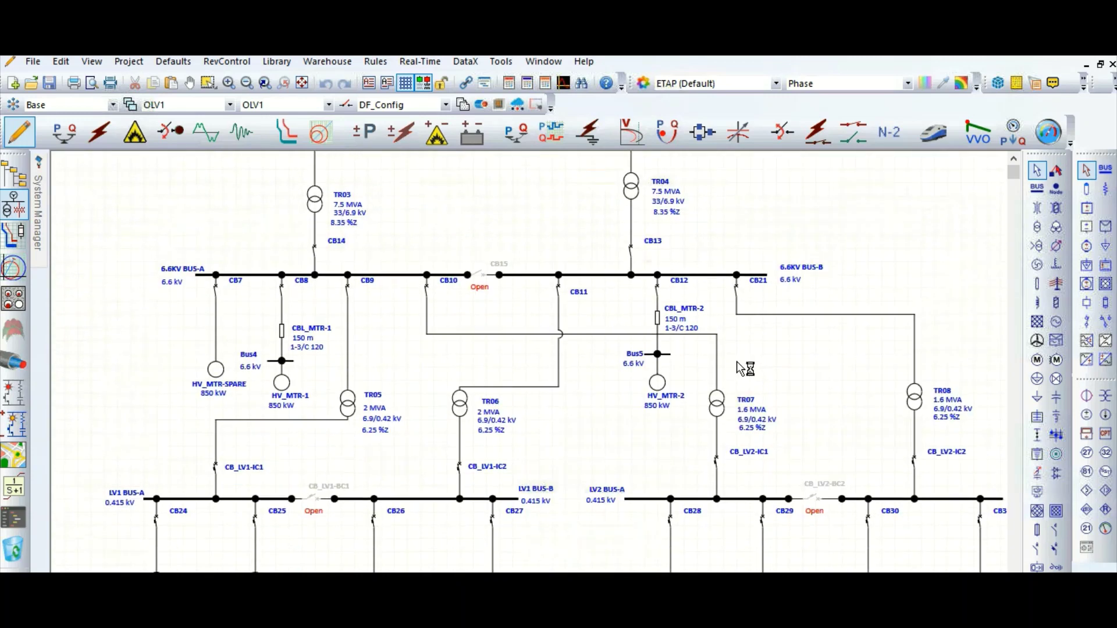
scroll(744, 369, "down", 2)
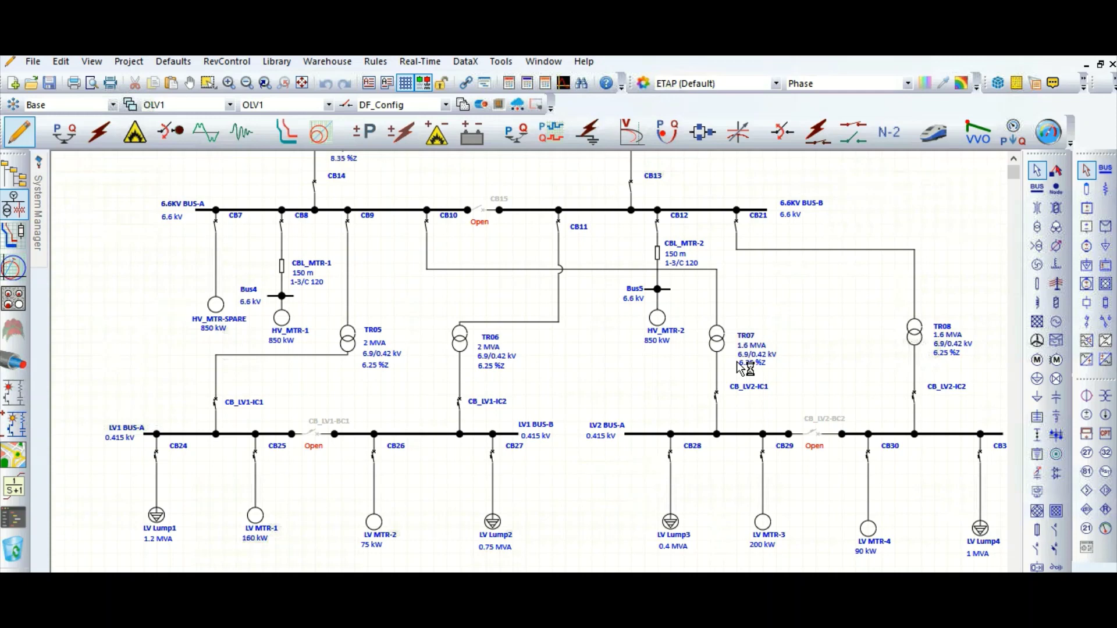
scroll(739, 369, "up", 2)
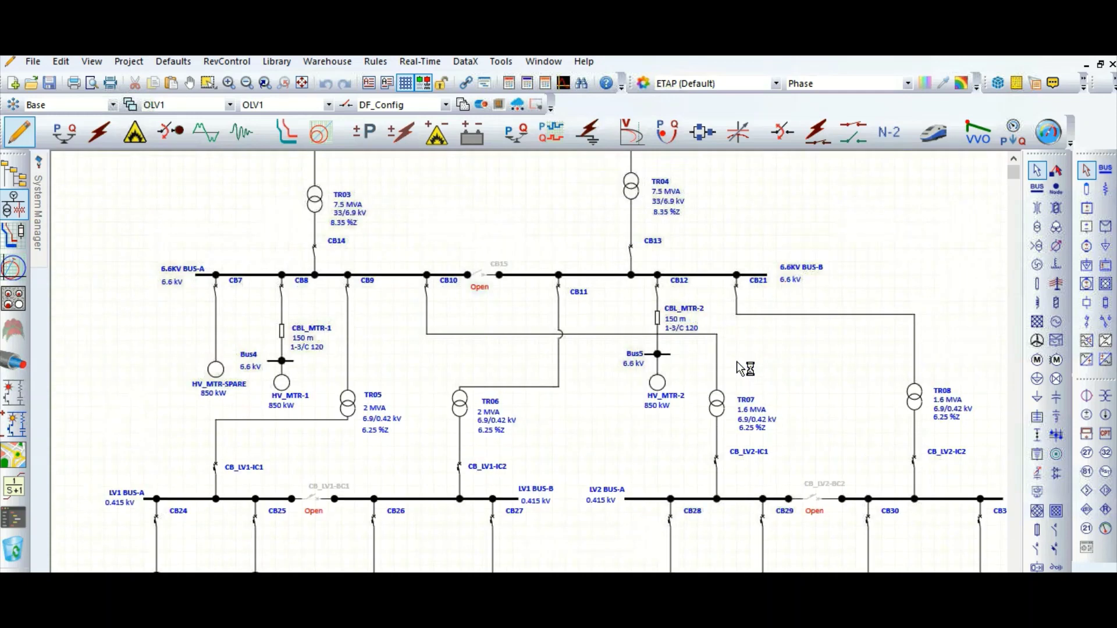
left_click(426, 111)
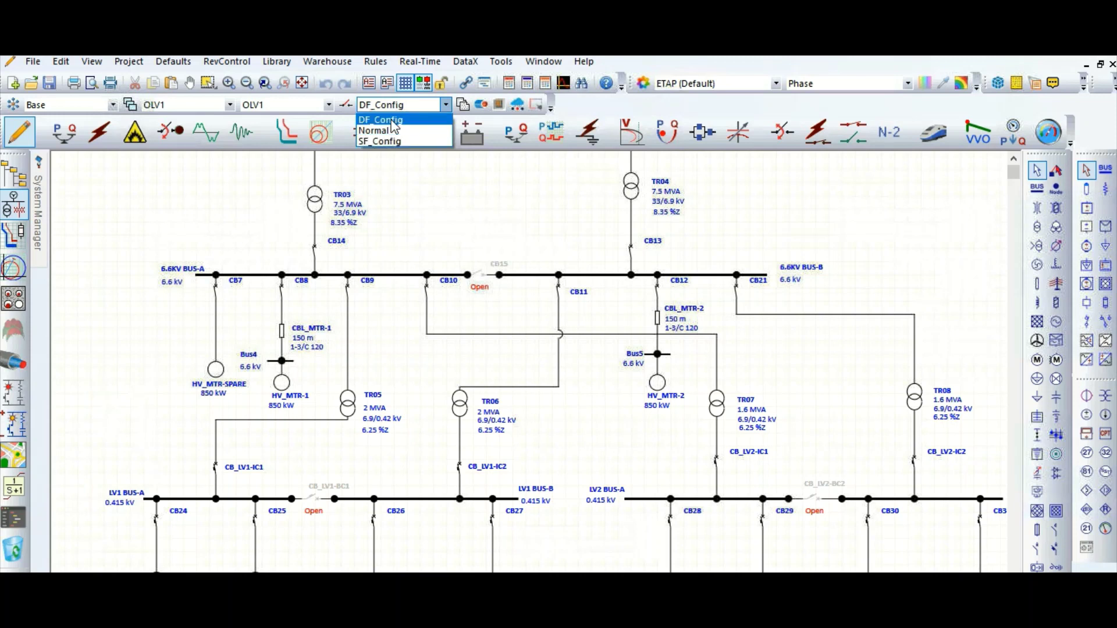
left_click(347, 107)
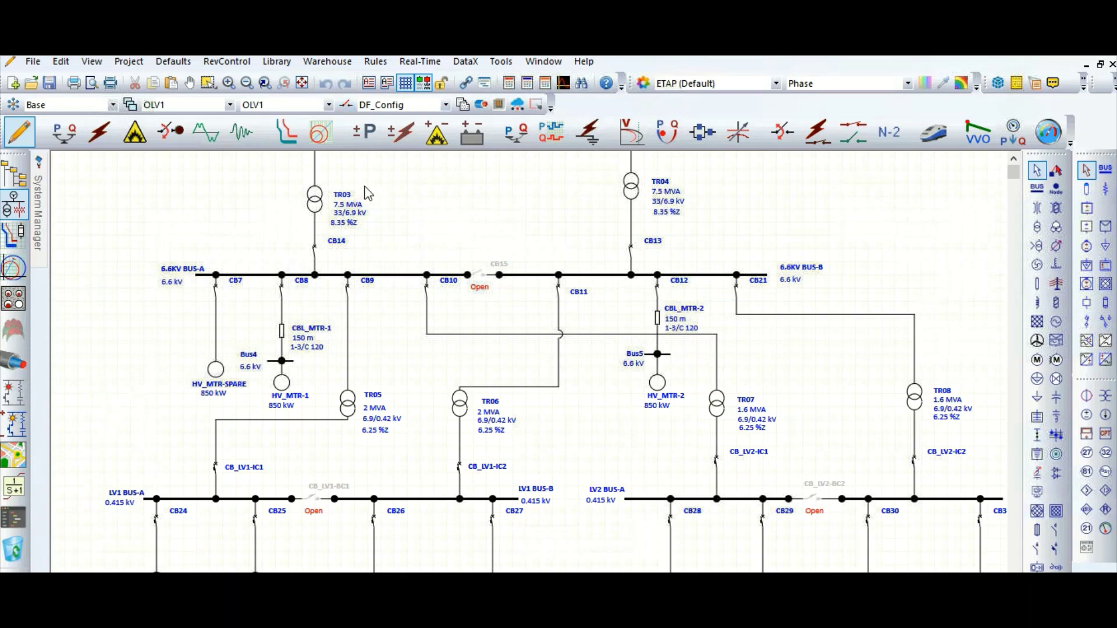
Show only the DF_Config statuses in the Configuration Manager, display all configurations again, and close the manager.
left_click(350, 106)
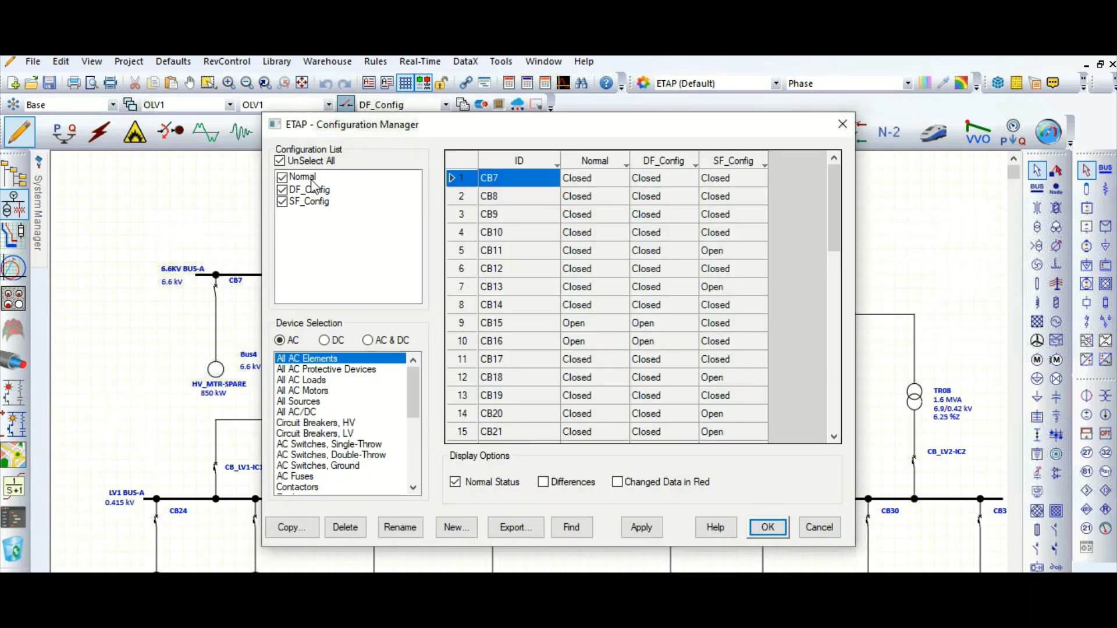
left_click(280, 161)
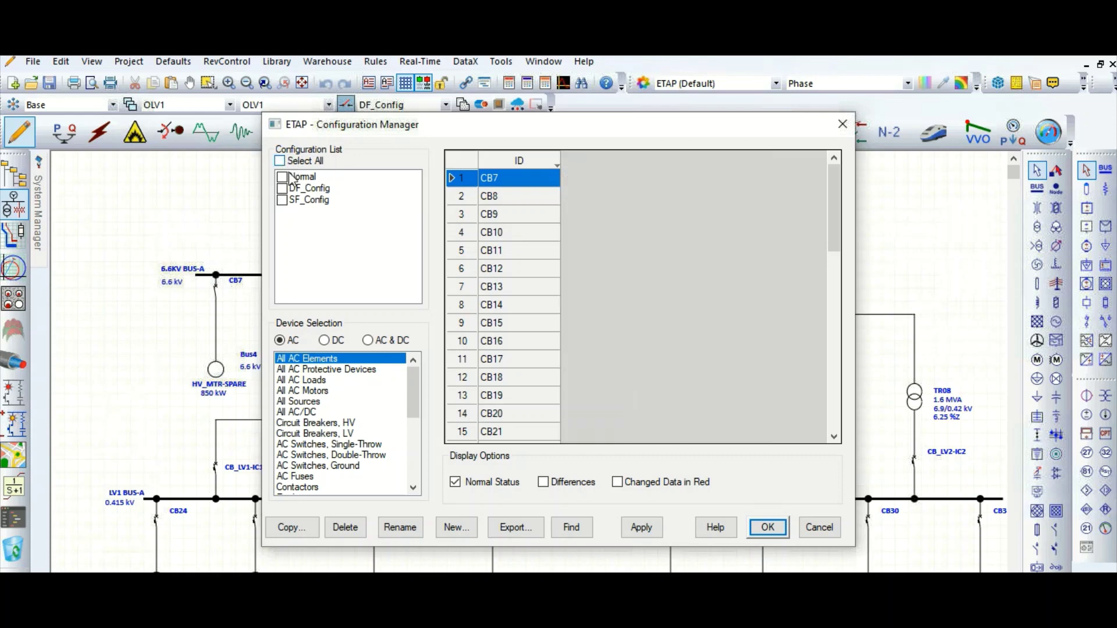
left_click(282, 188)
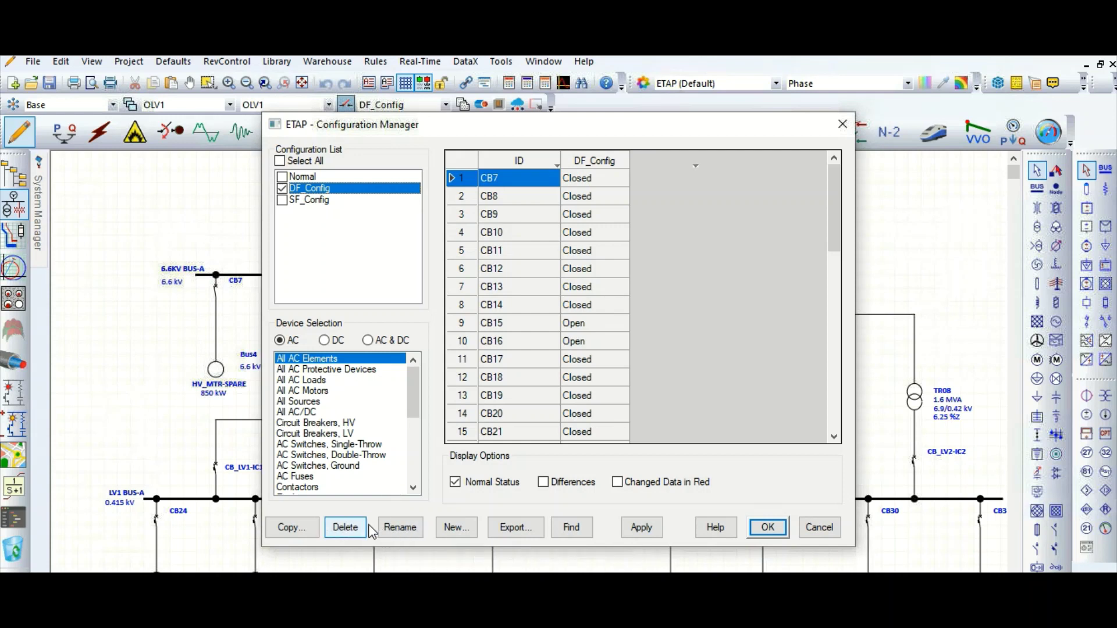
left_click(346, 527)
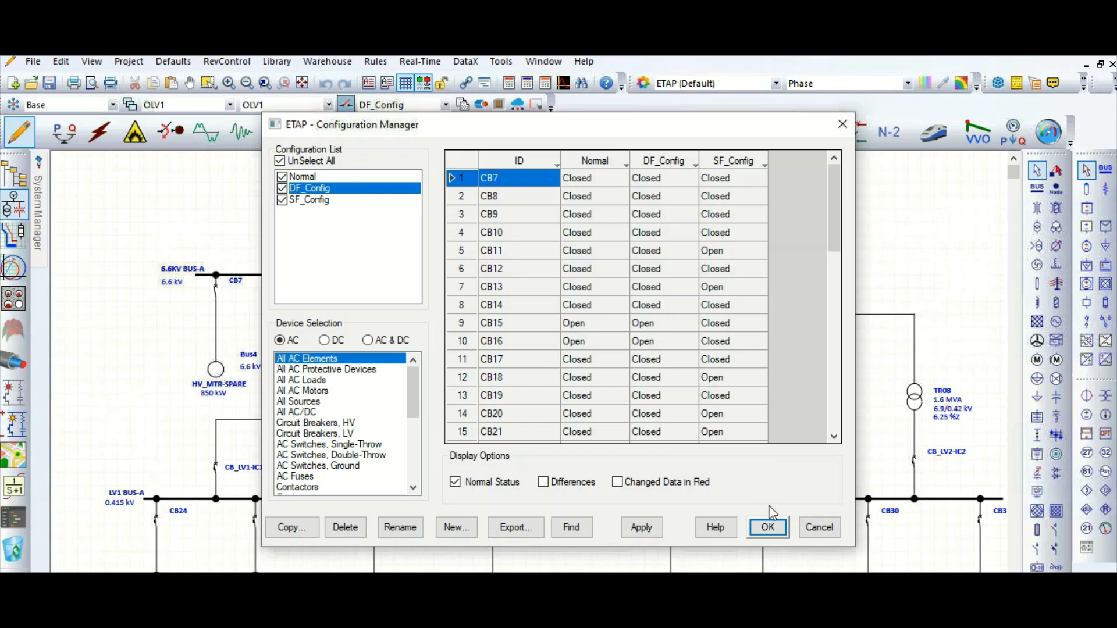
left_click(768, 529)
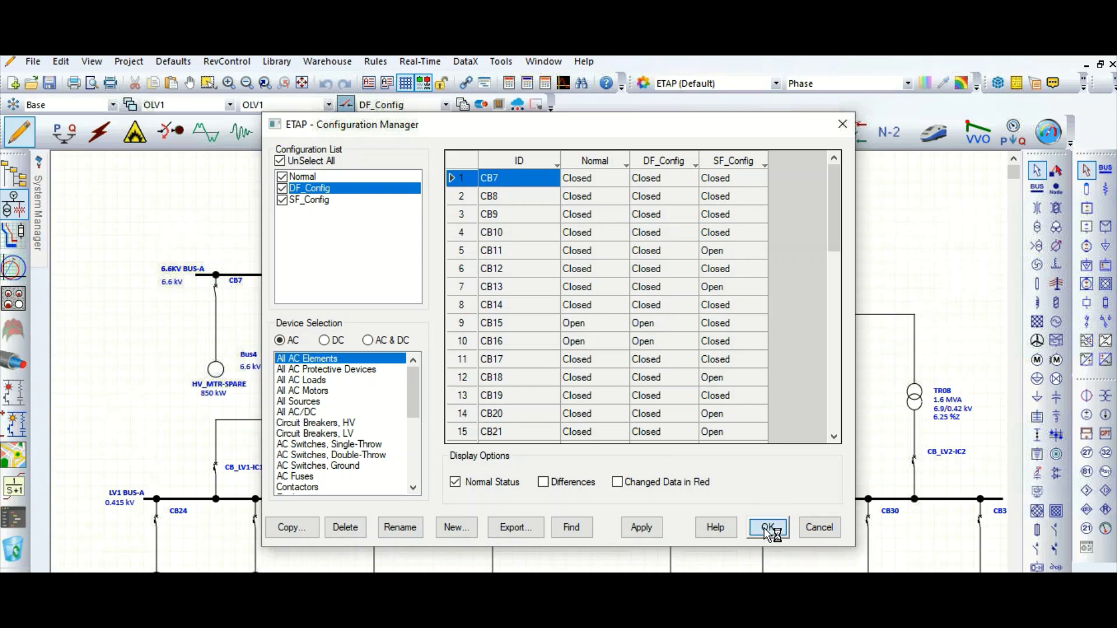